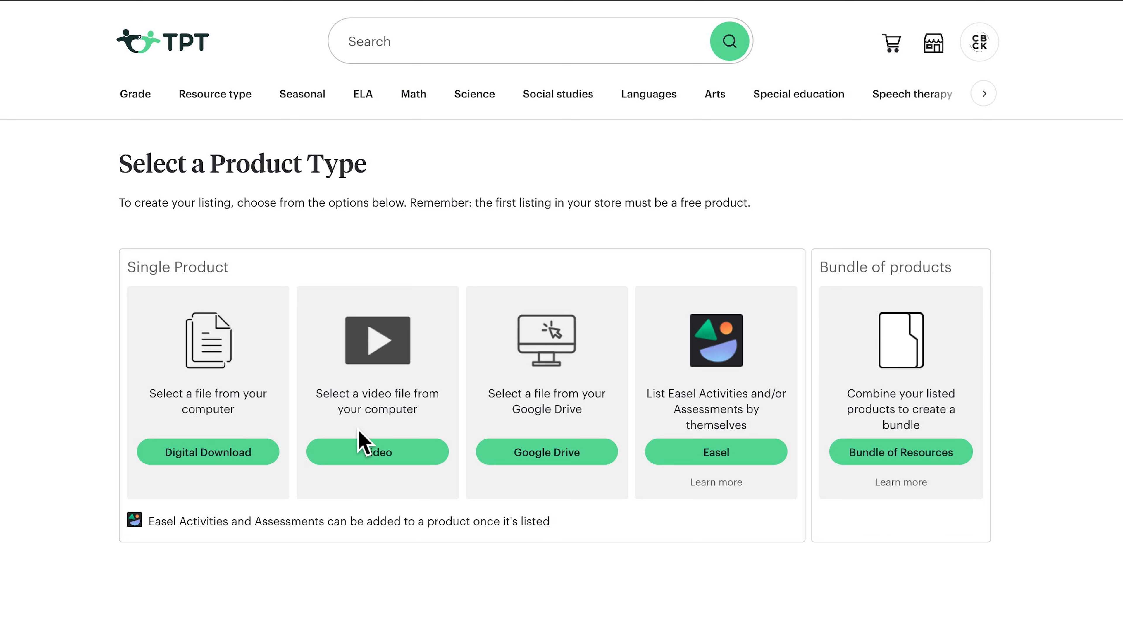
# Start a new Digital Download product listing and place the cursor in its Title field.
pyautogui.click(198, 453)
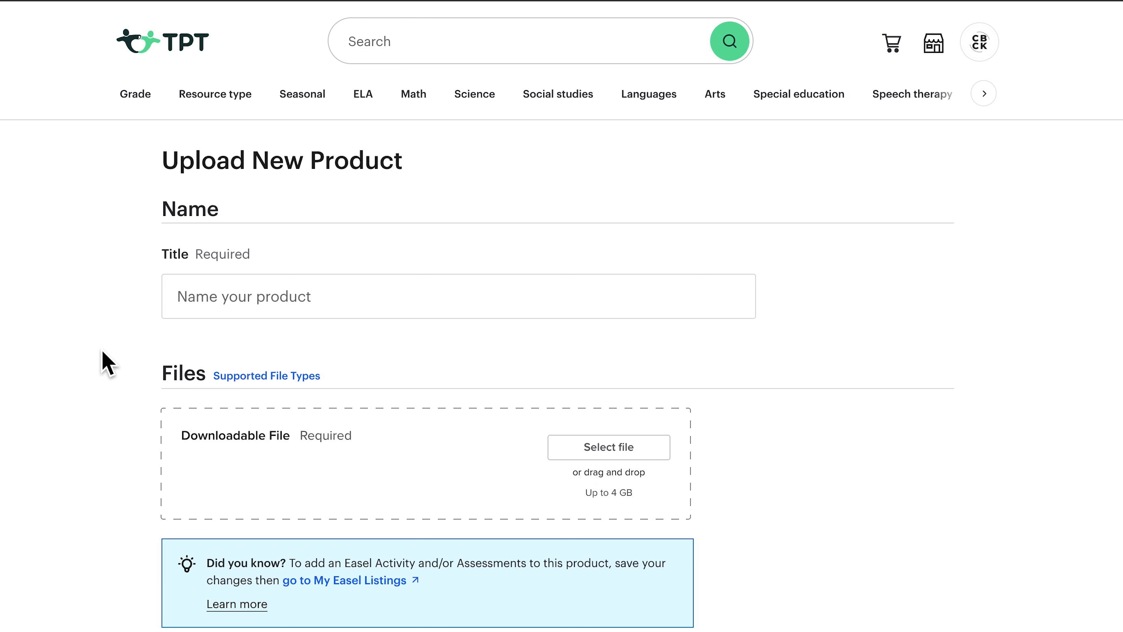
pyautogui.scroll(-1, 106, 356)
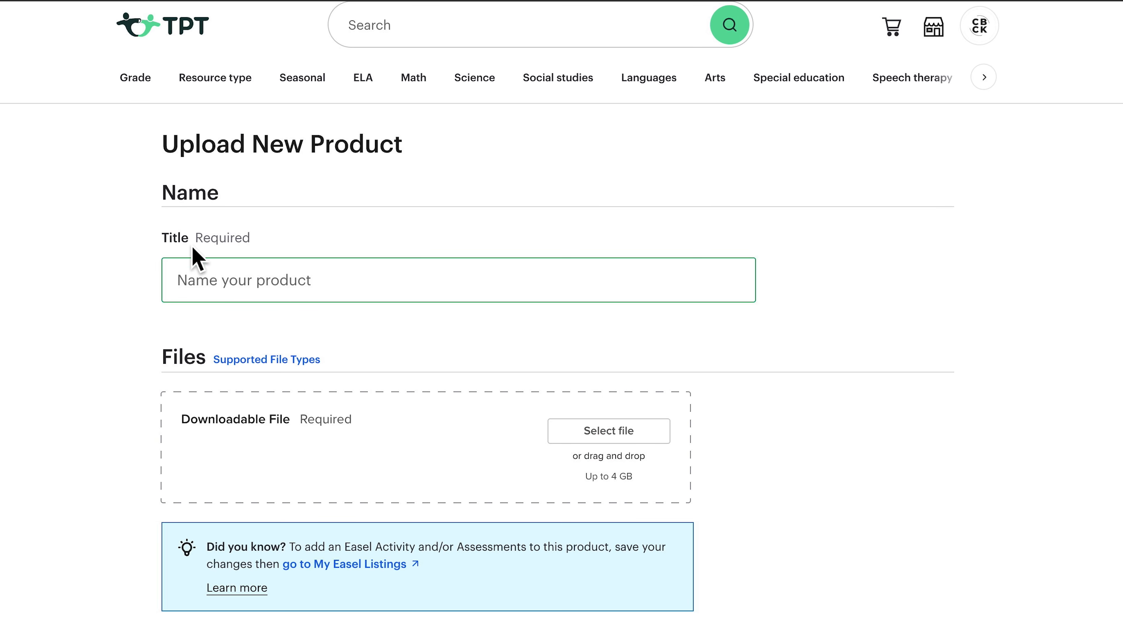
pyautogui.click(257, 282)
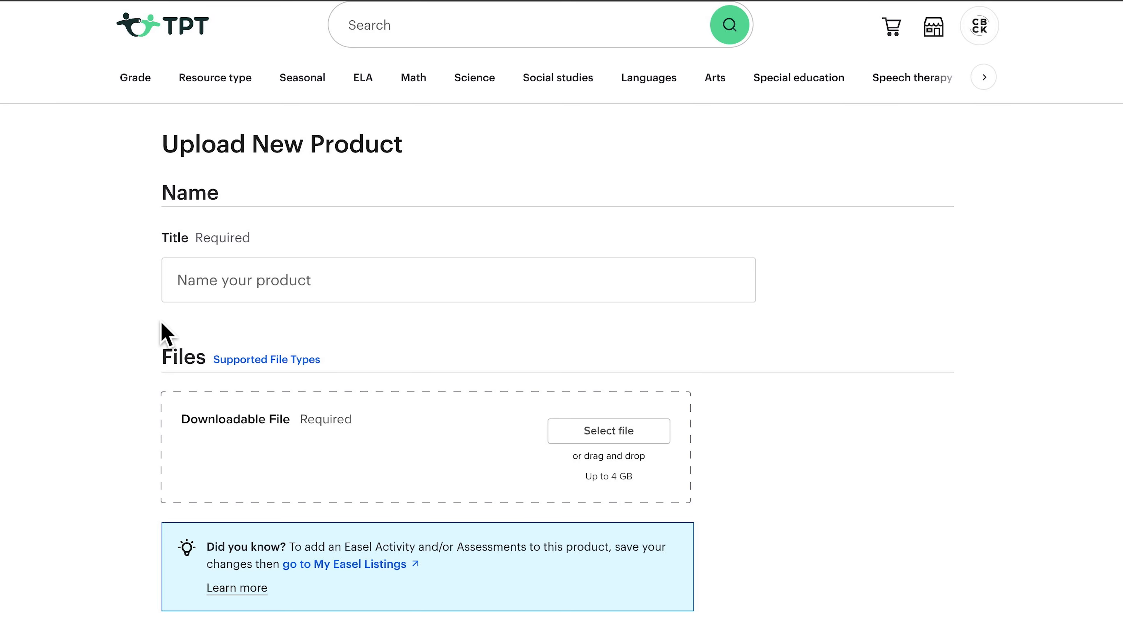
# Review the Files section, including the Downloadable File upload area and the help note for Product Previews.
pyautogui.scroll(-3, 150, 354)
pyautogui.scroll(-3, 143, 369)
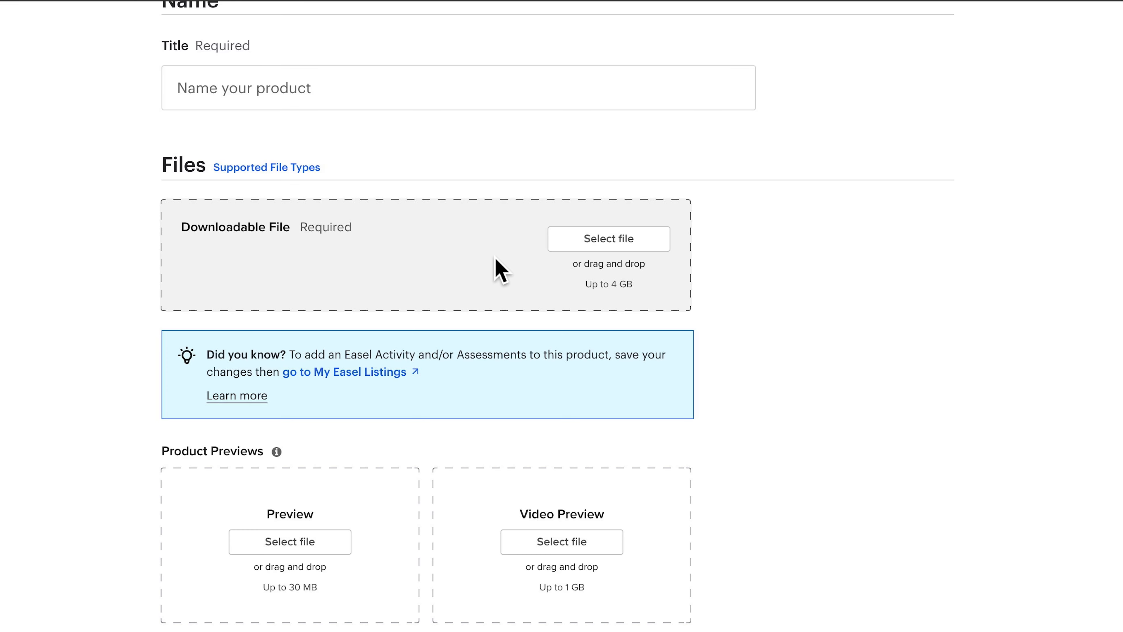
pyautogui.scroll(-2, 501, 265)
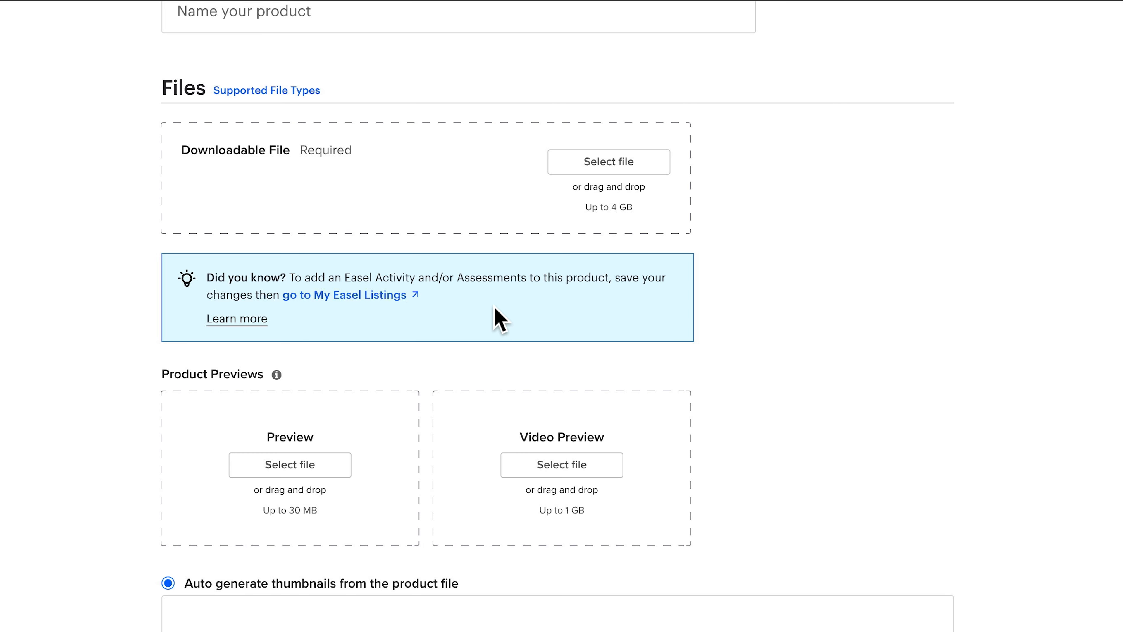
pyautogui.scroll(-3, 416, 322)
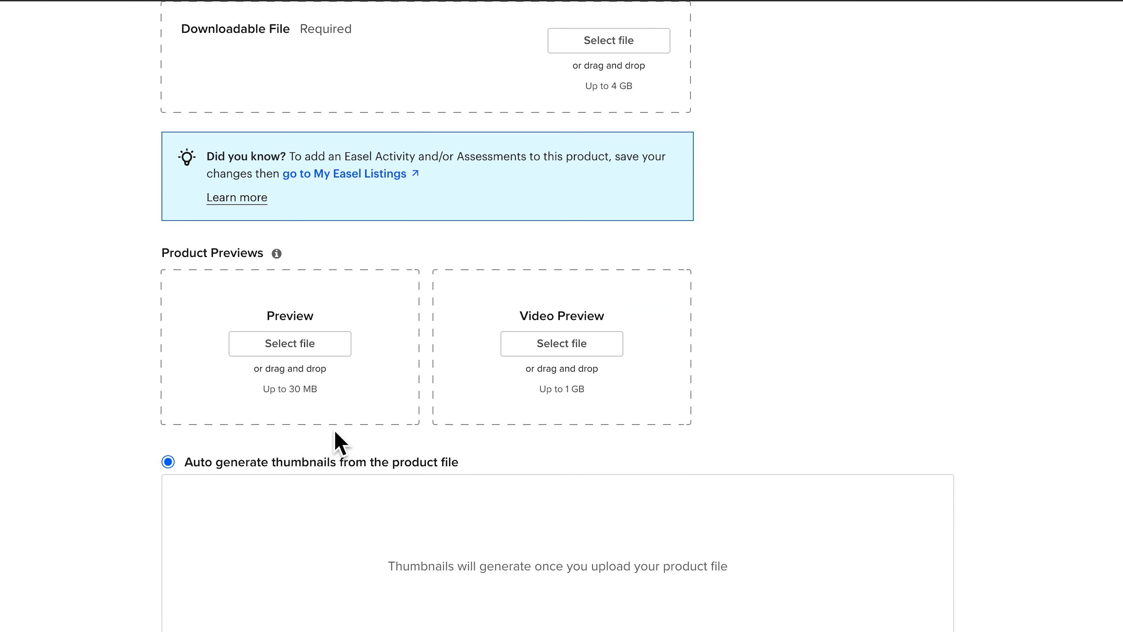
pyautogui.scroll(-1, 68, 396)
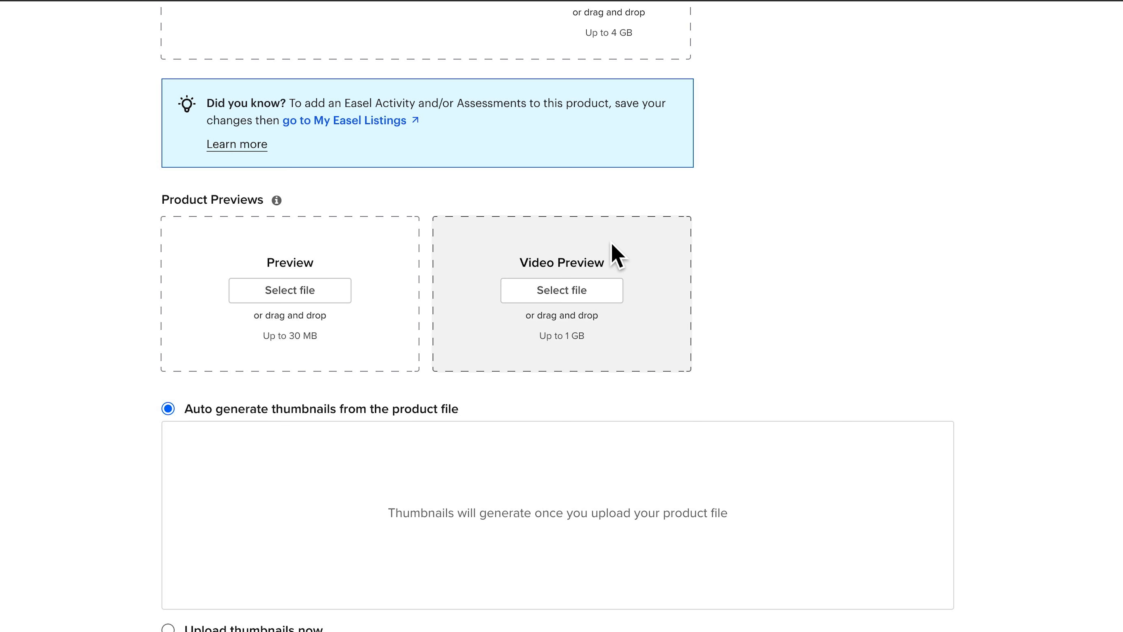
pyautogui.moveTo(277, 203)
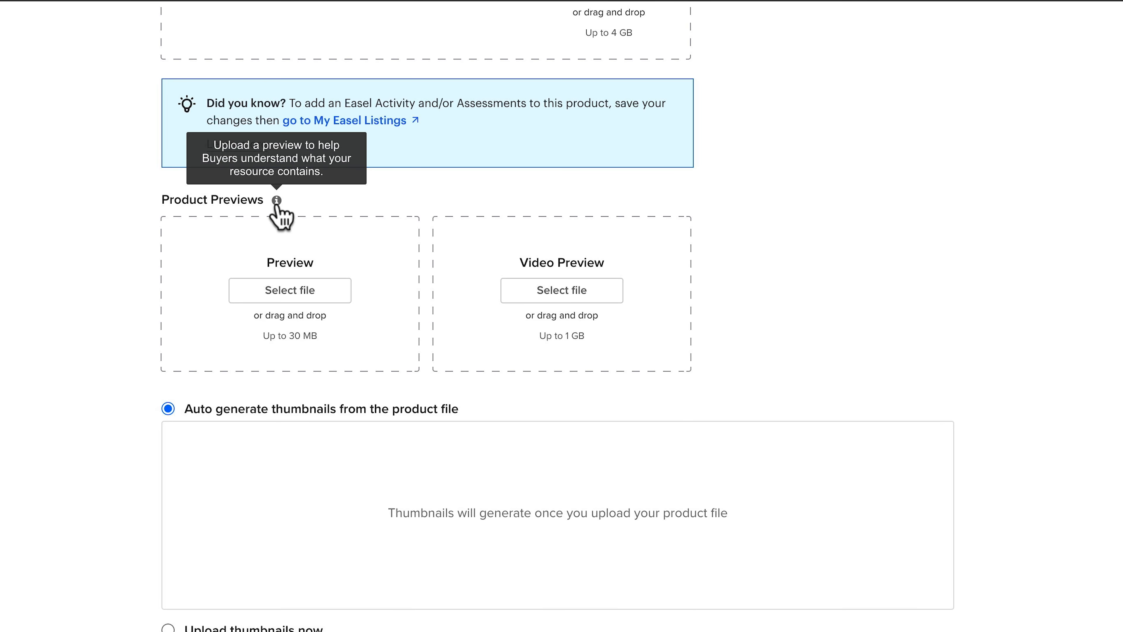
# Compare the thumbnail options and set the listing to Upload thumbnails now.
pyautogui.scroll(-7, 114, 378)
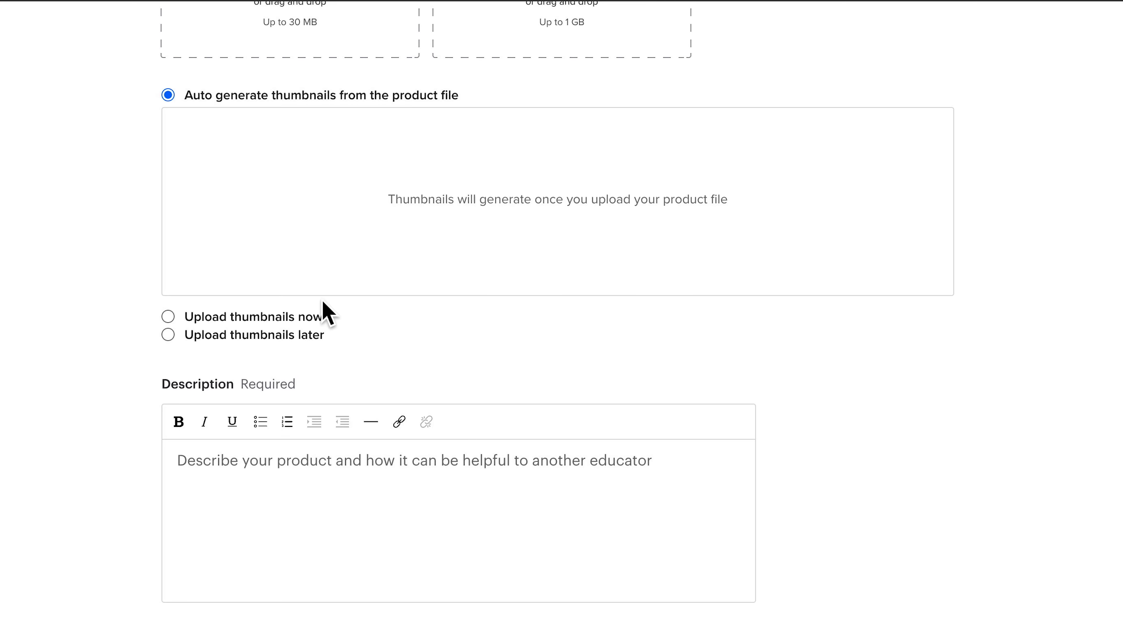
pyautogui.click(168, 317)
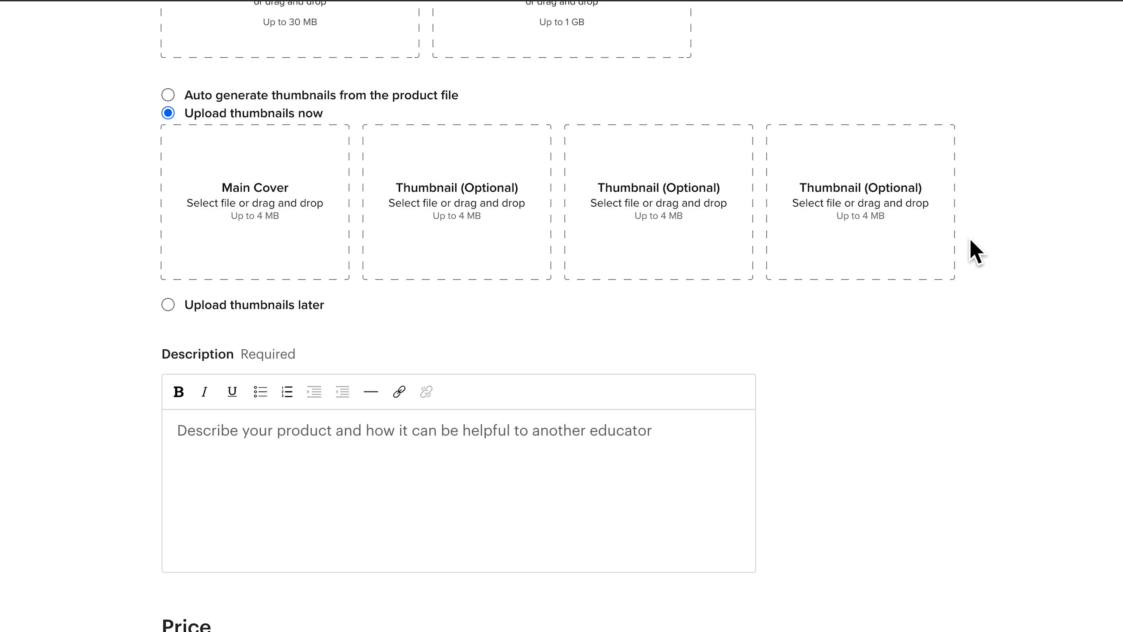
pyautogui.click(168, 306)
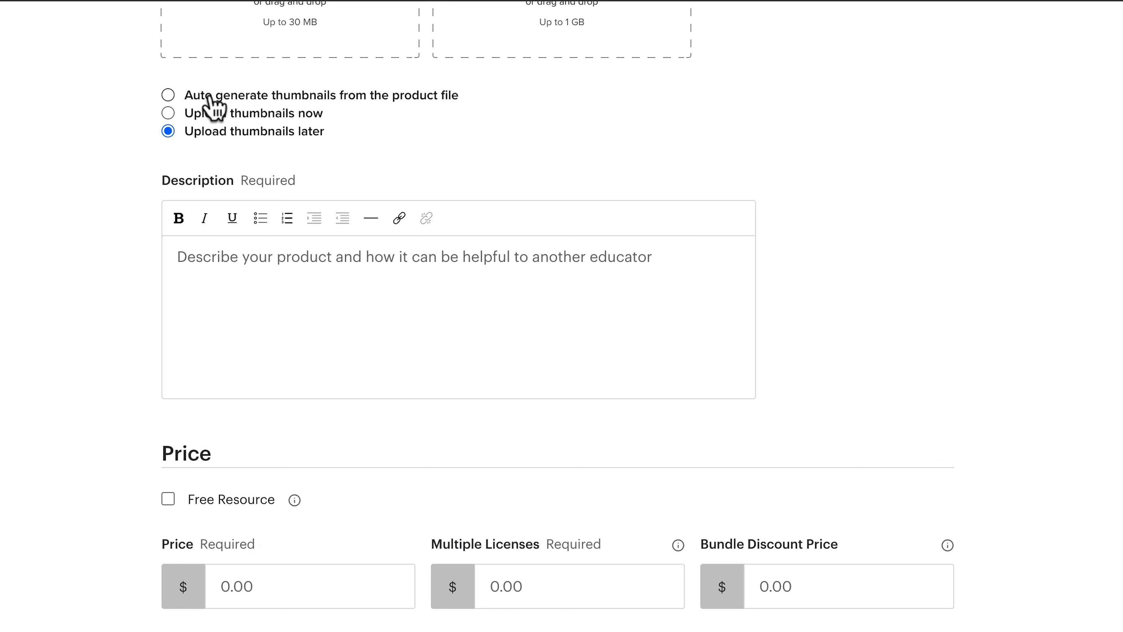
pyautogui.scroll(3, 339, 123)
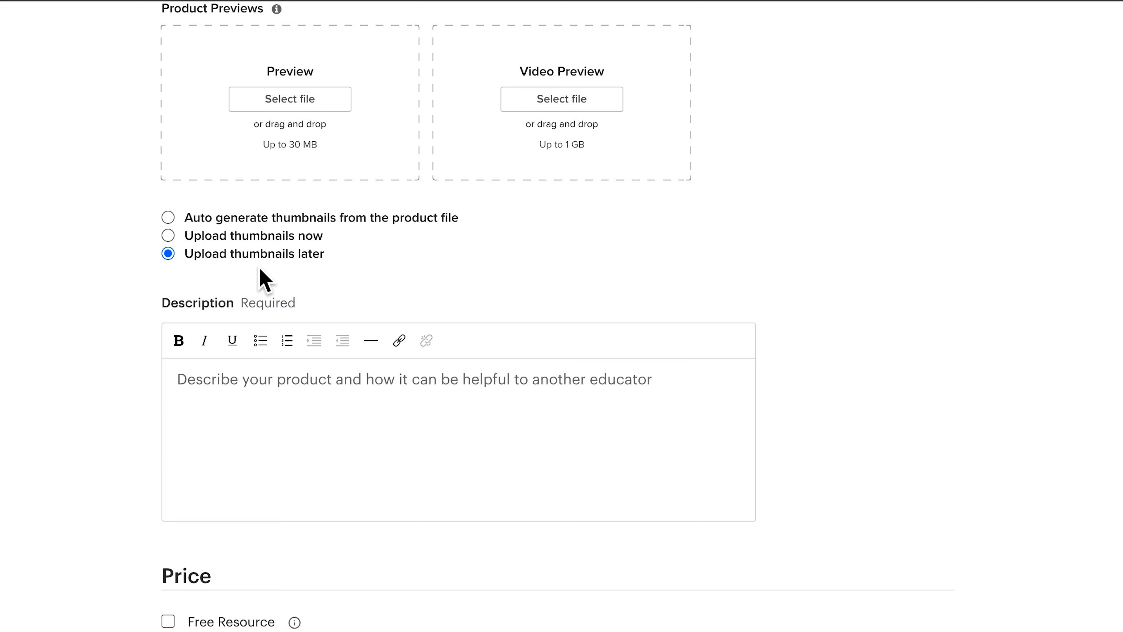
pyautogui.click(170, 236)
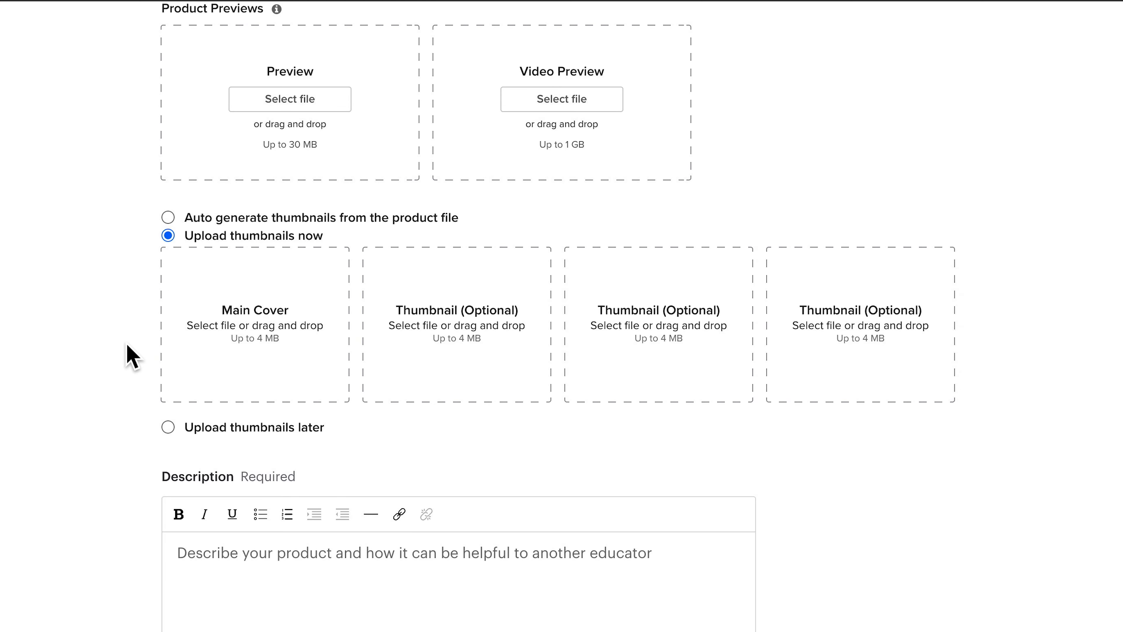
# Examine the product's Description editor without entering any text.
pyautogui.scroll(-5, 107, 321)
pyautogui.click(308, 381)
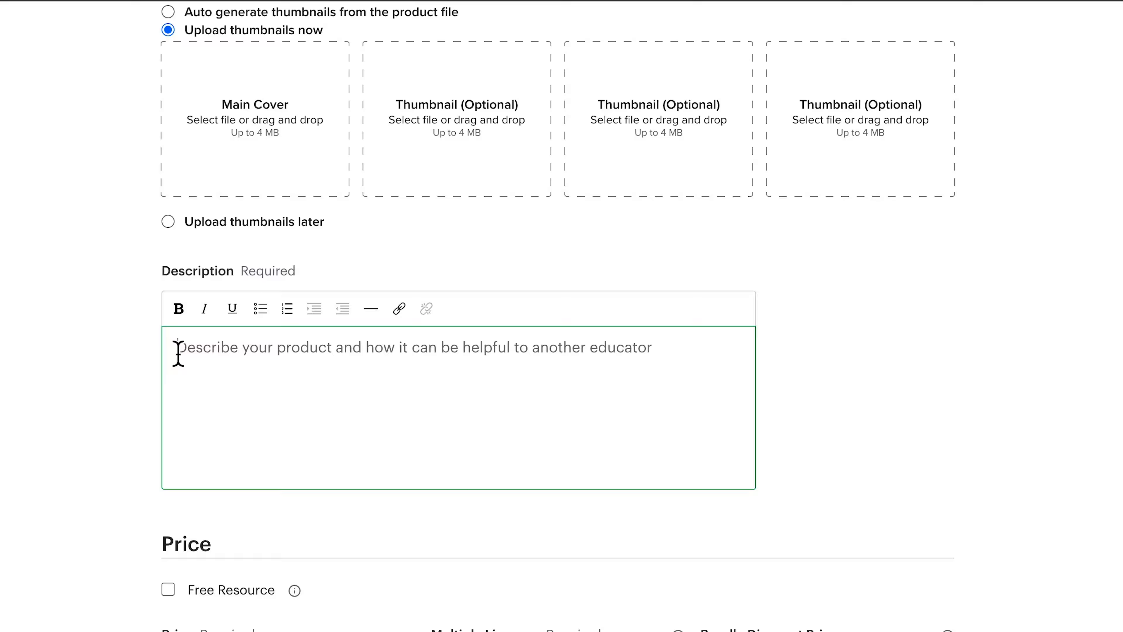
pyautogui.click(149, 361)
# Examine the Price section's fields and view the available Tax Code options without choosing one.
pyautogui.scroll(-5, 149, 361)
pyautogui.scroll(-5, 148, 361)
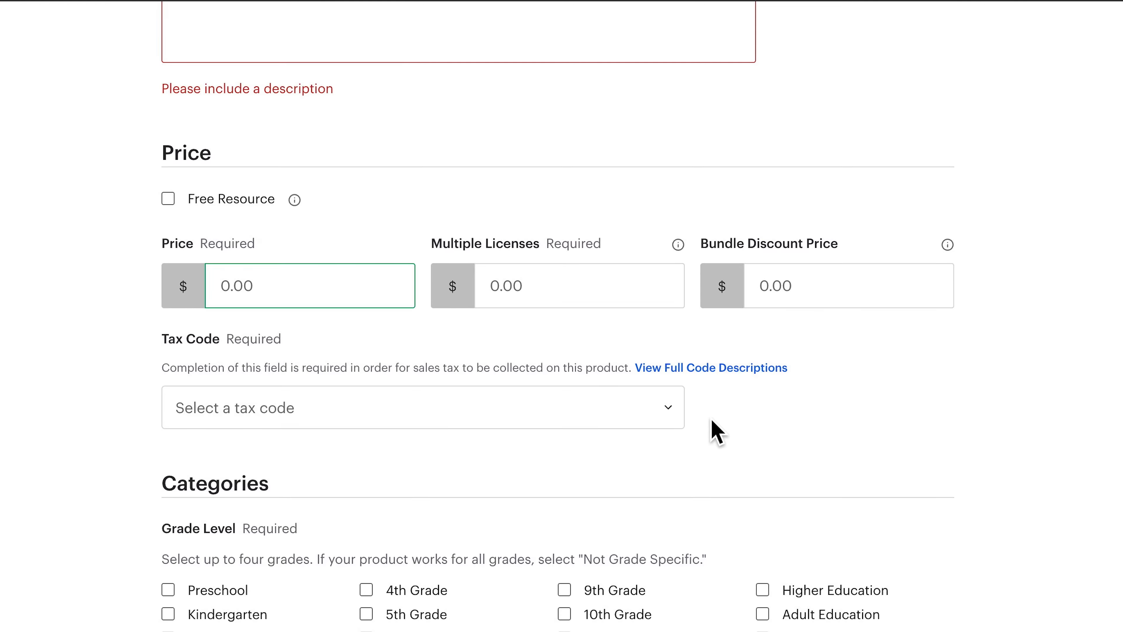
pyautogui.scroll(-1, 714, 429)
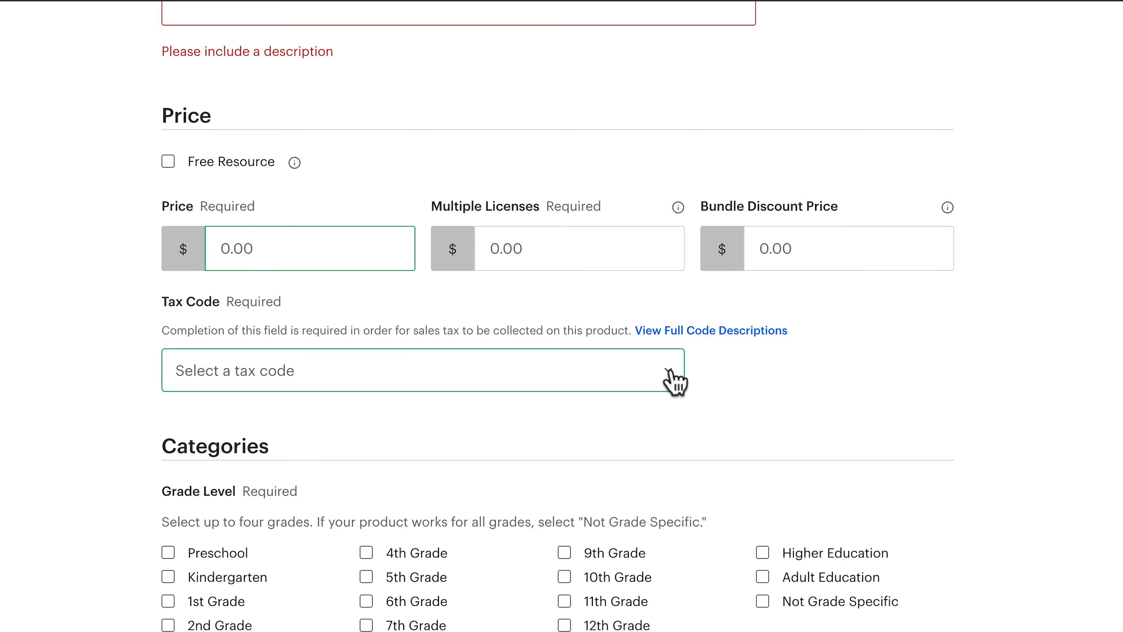
pyautogui.click(667, 371)
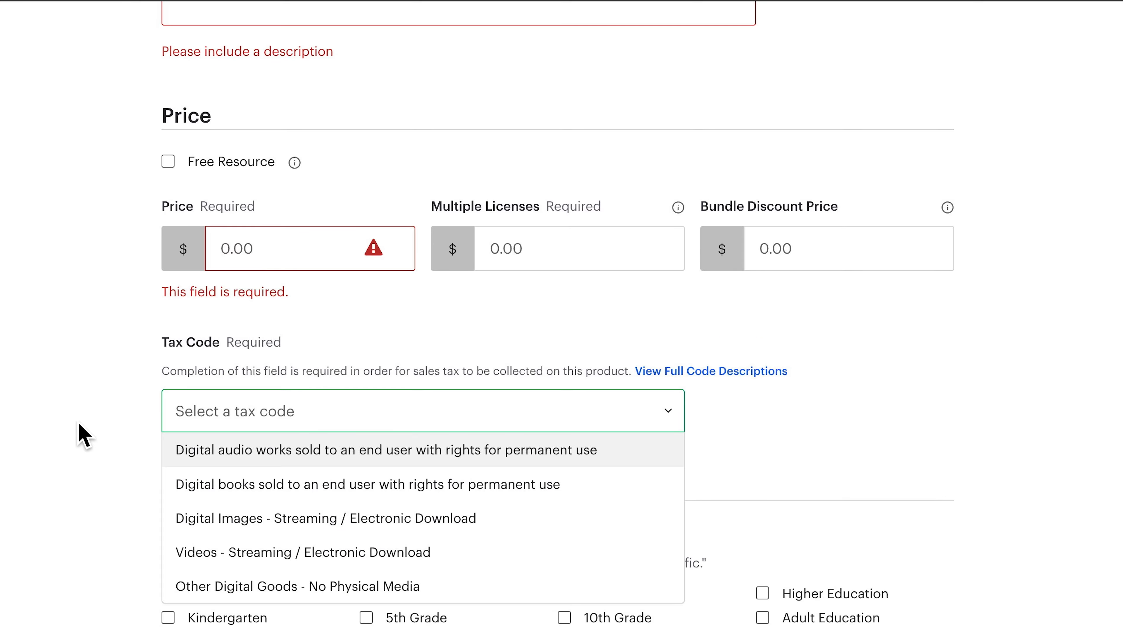
pyautogui.scroll(-5, 853, 434)
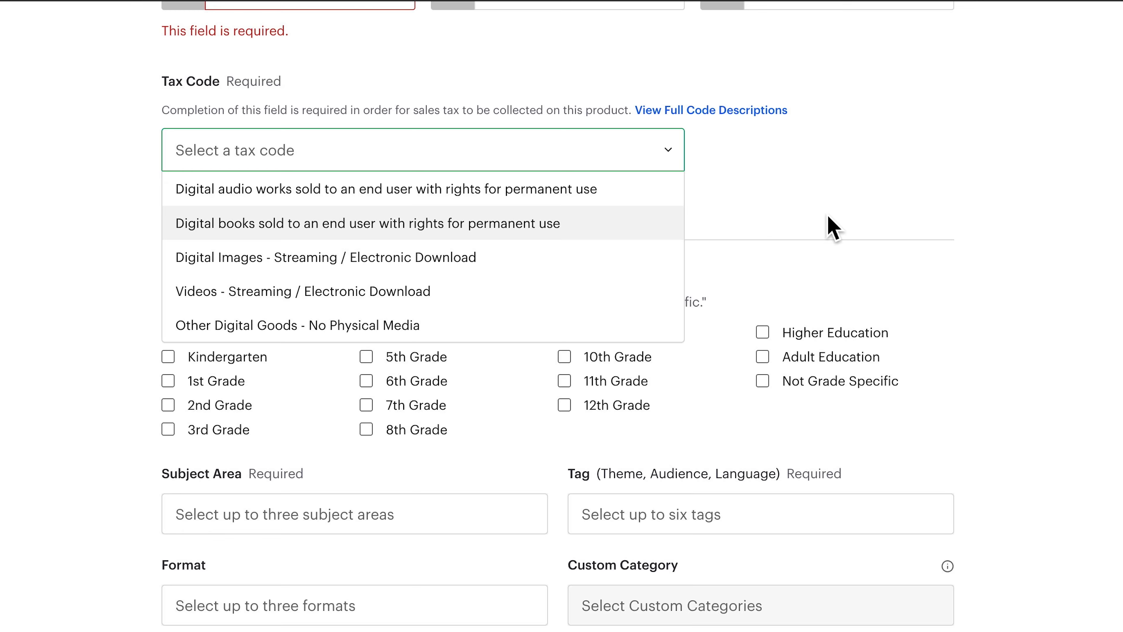
pyautogui.click(860, 230)
# Review the Grade Level choices and browse the Subject Area options from Art through Math without selecting any.
pyautogui.scroll(-2, 108, 218)
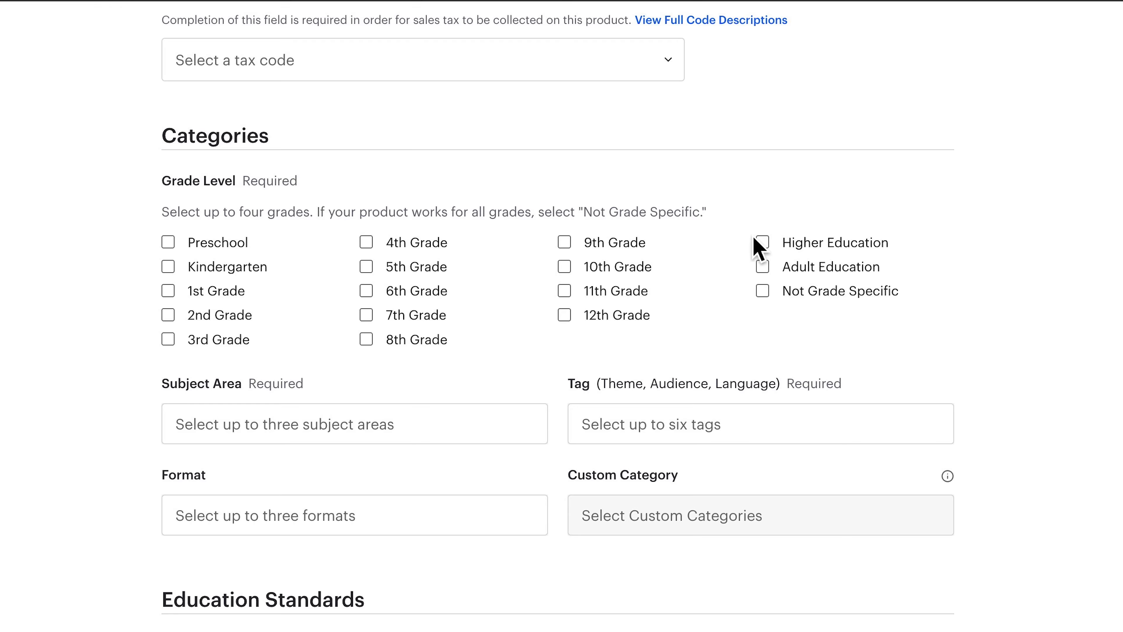
pyautogui.scroll(-2, 18, 367)
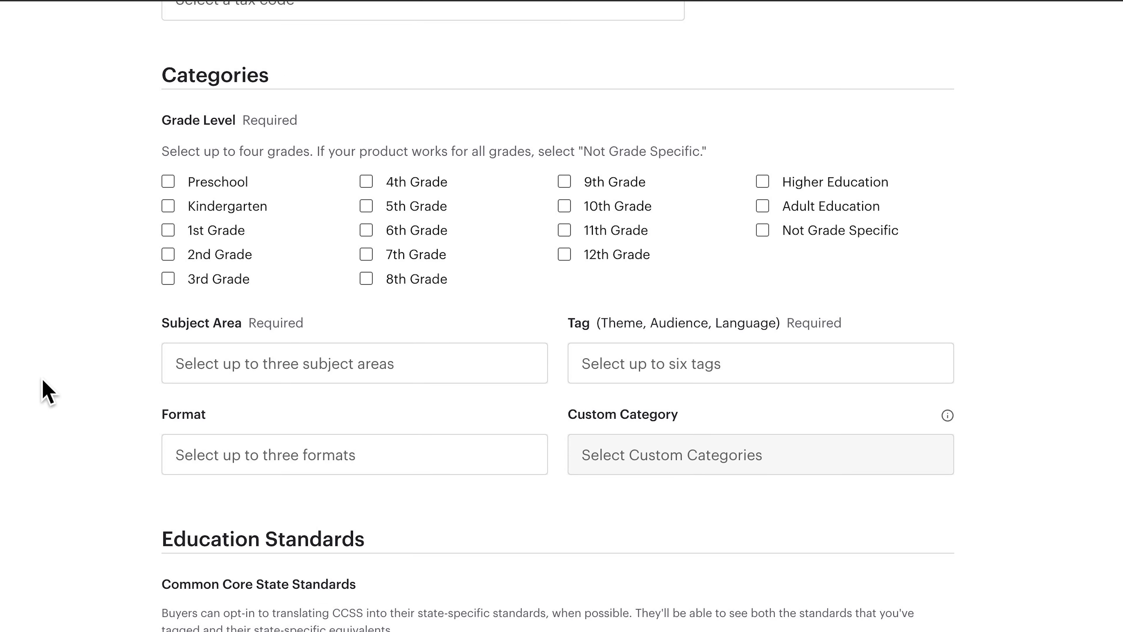
pyautogui.click(274, 312)
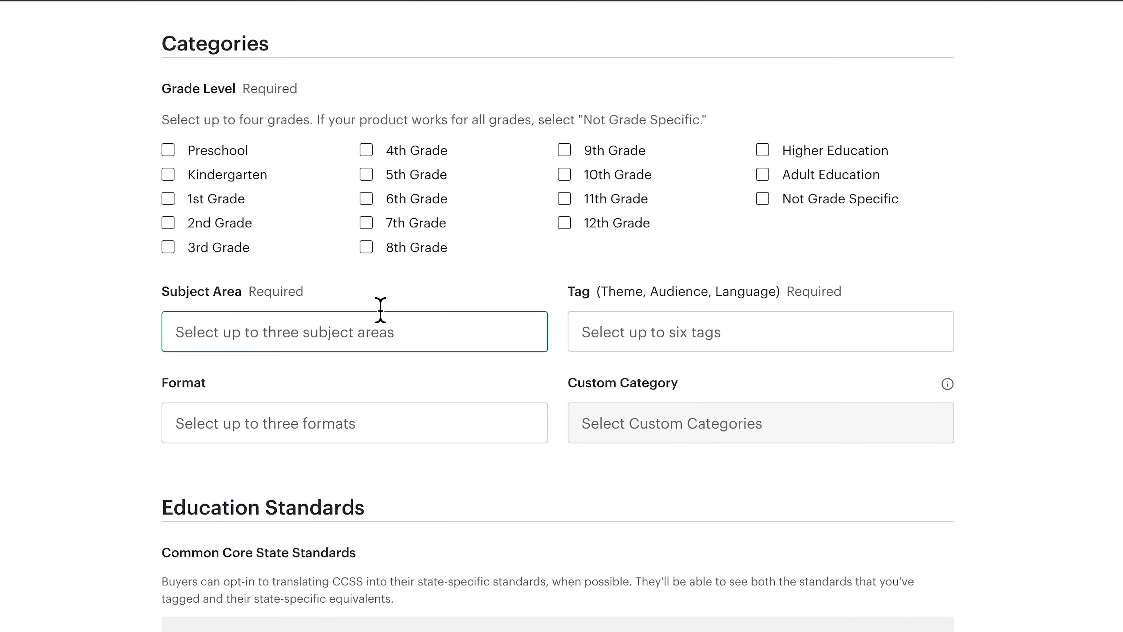
pyautogui.click(292, 328)
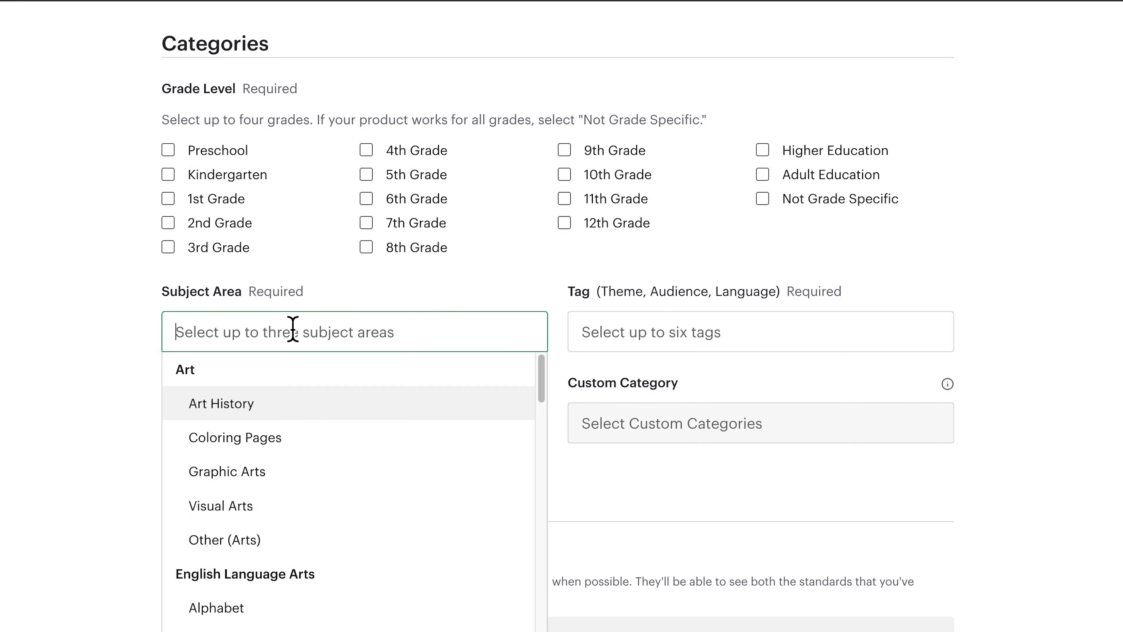
pyautogui.scroll(-6, 283, 429)
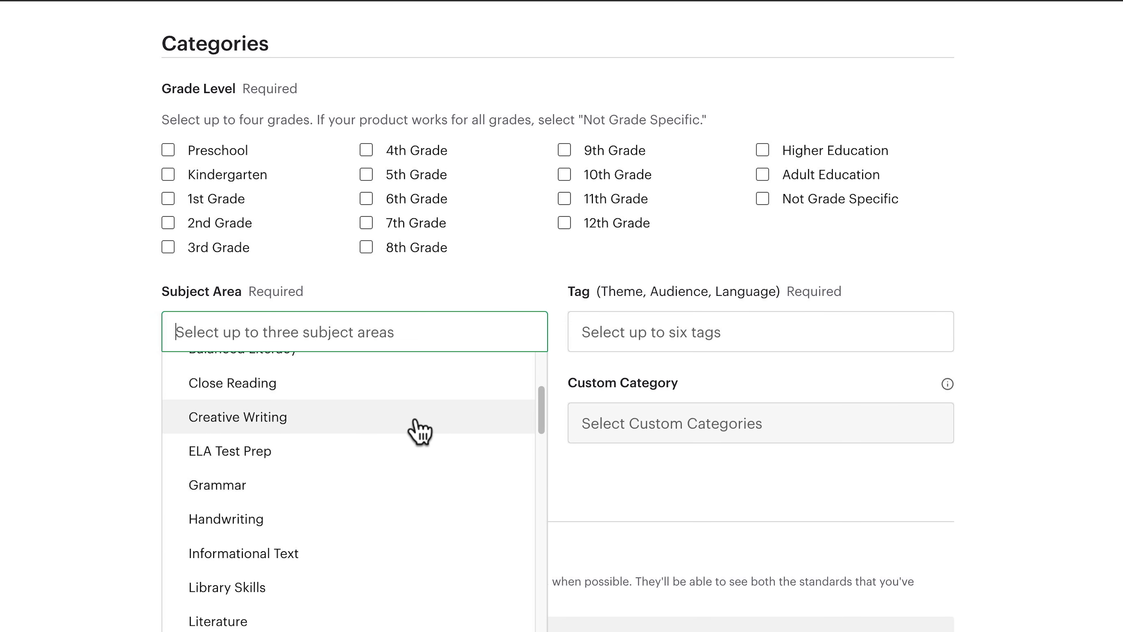
pyautogui.scroll(-5, 415, 420)
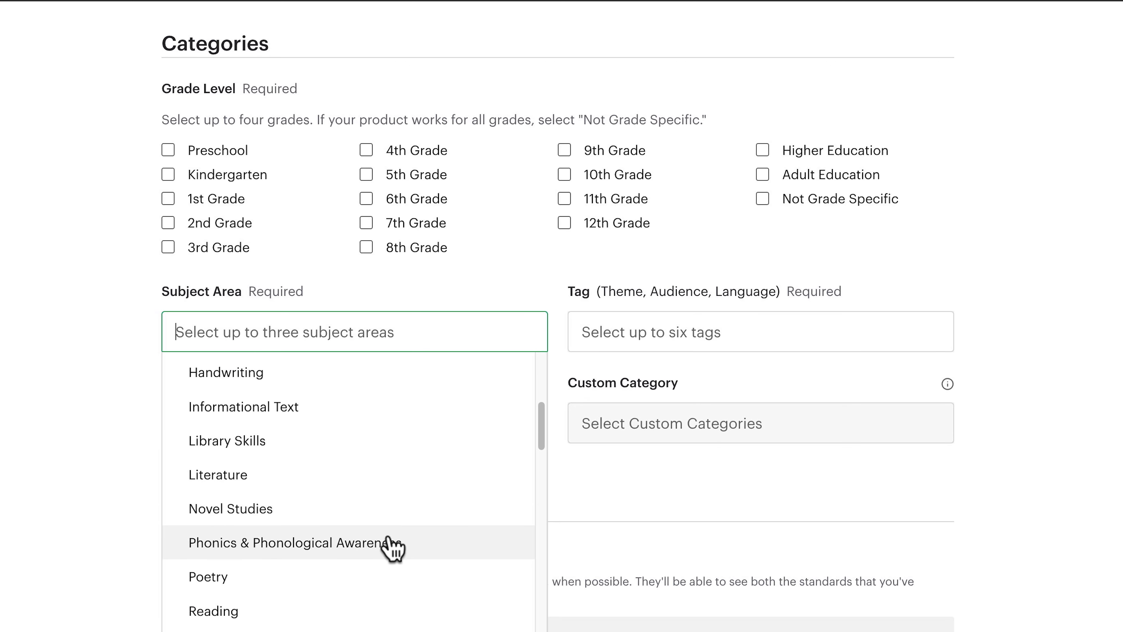
pyautogui.scroll(-6, 388, 541)
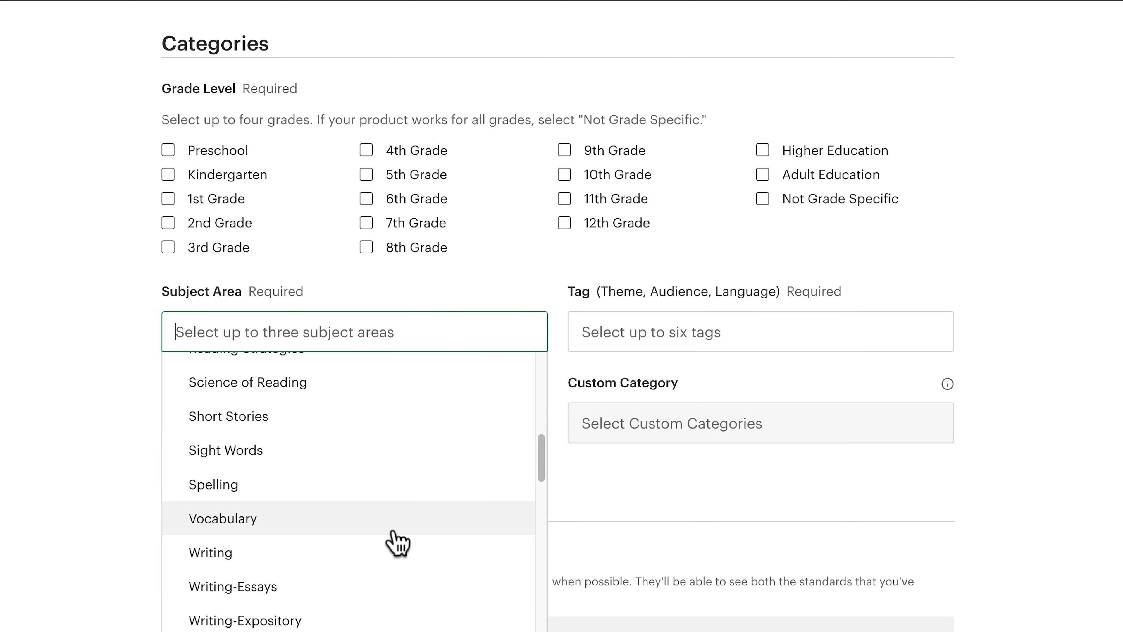
pyautogui.scroll(-10, 383, 529)
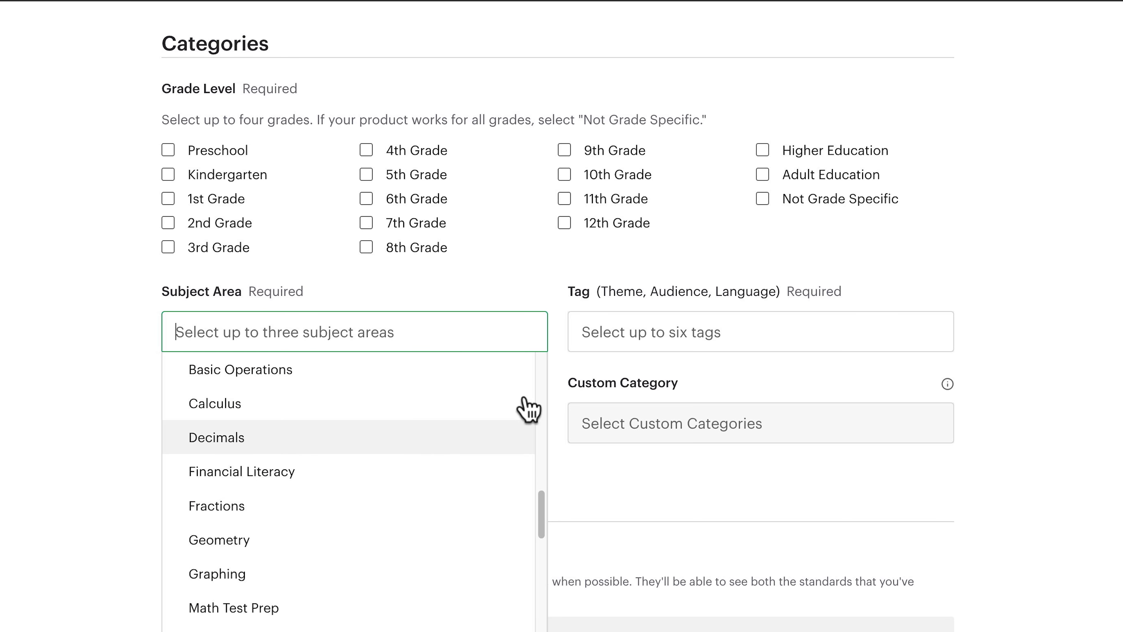
pyautogui.click(1079, 288)
# Browse the Tag options for audience, language, and programs and methods without selecting any.
pyautogui.click(736, 322)
pyautogui.click(665, 334)
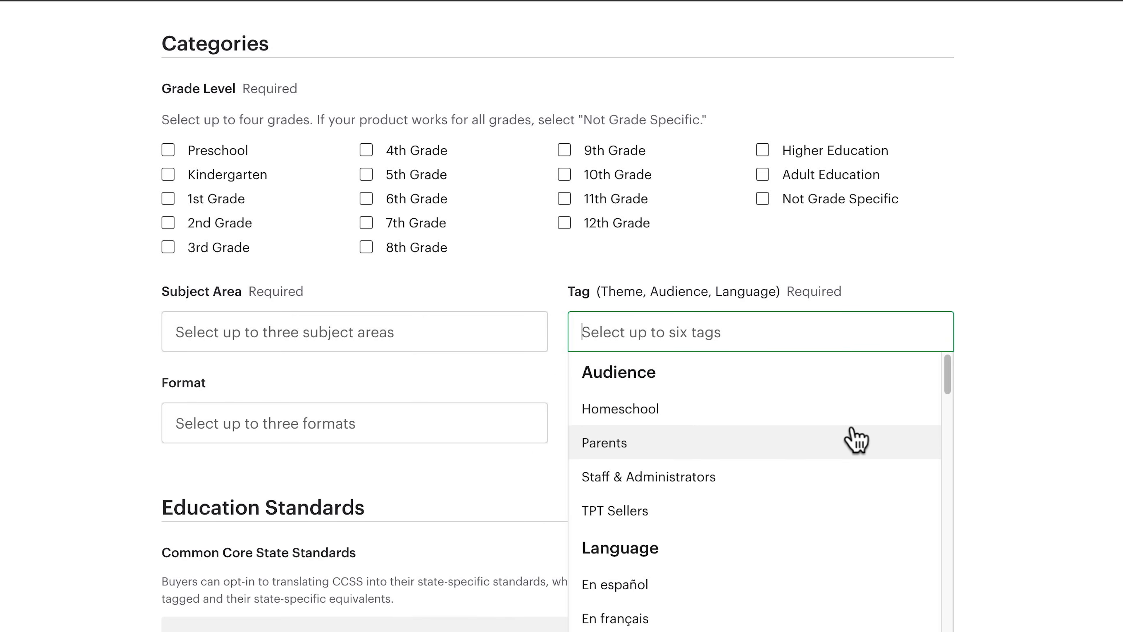
pyautogui.scroll(-3, 777, 549)
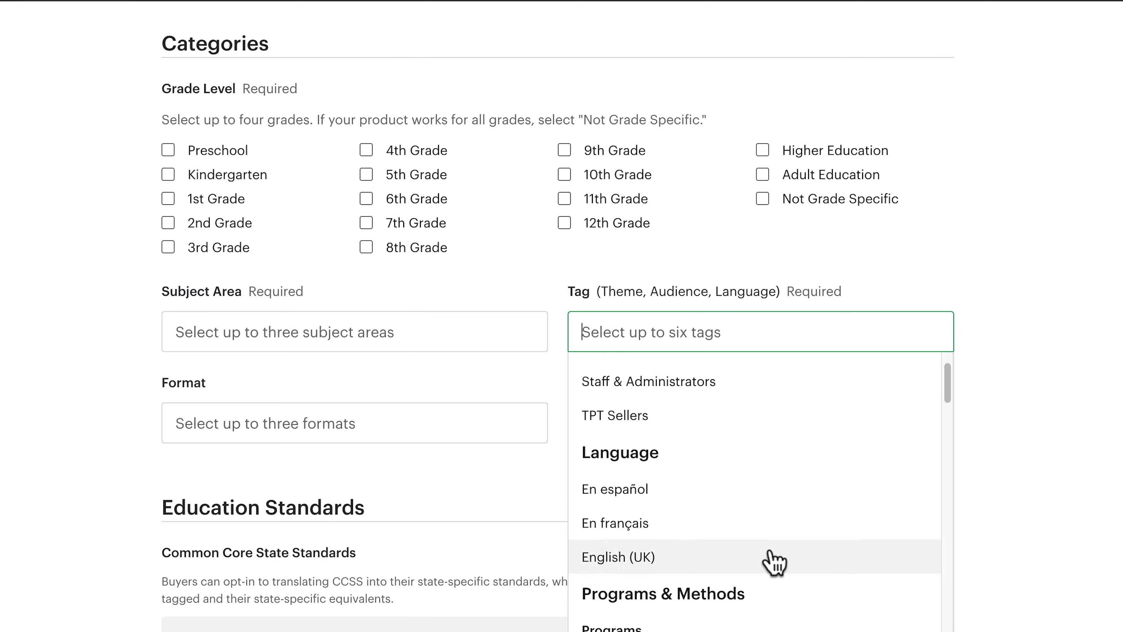
pyautogui.scroll(-5, 734, 478)
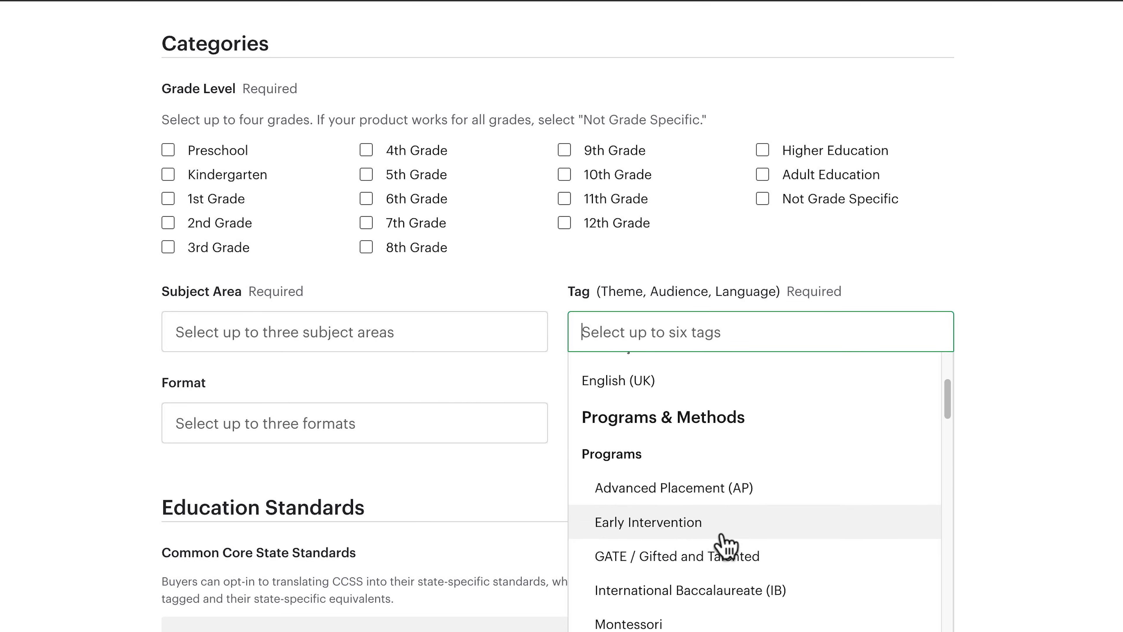
pyautogui.click(746, 326)
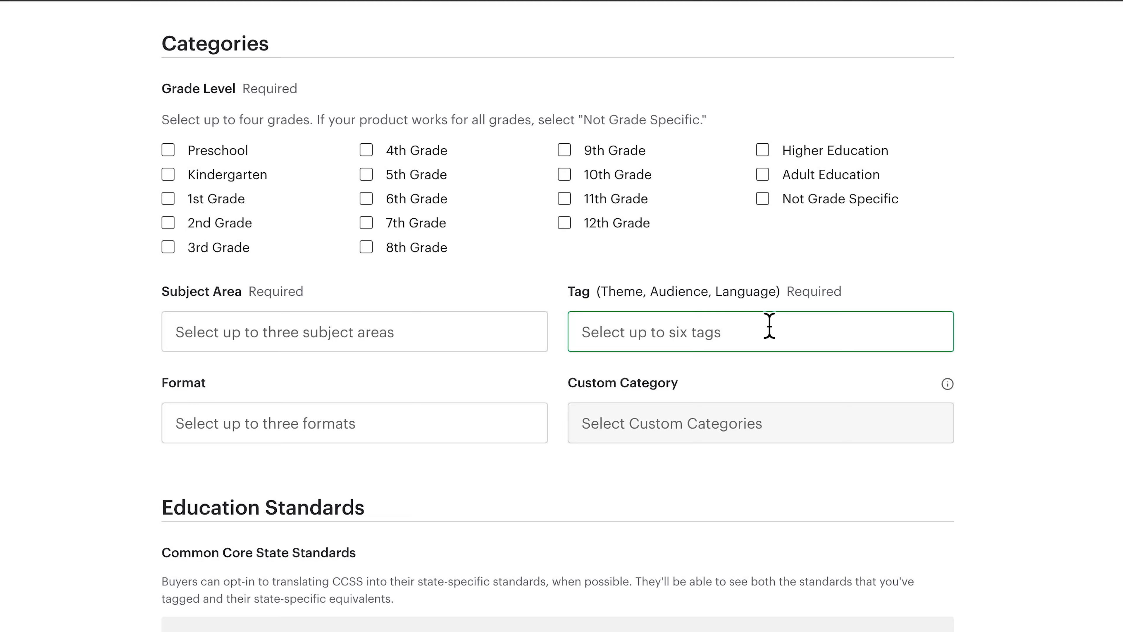
# Browse the full range of Format options, from Audio through Video.
pyautogui.click(351, 424)
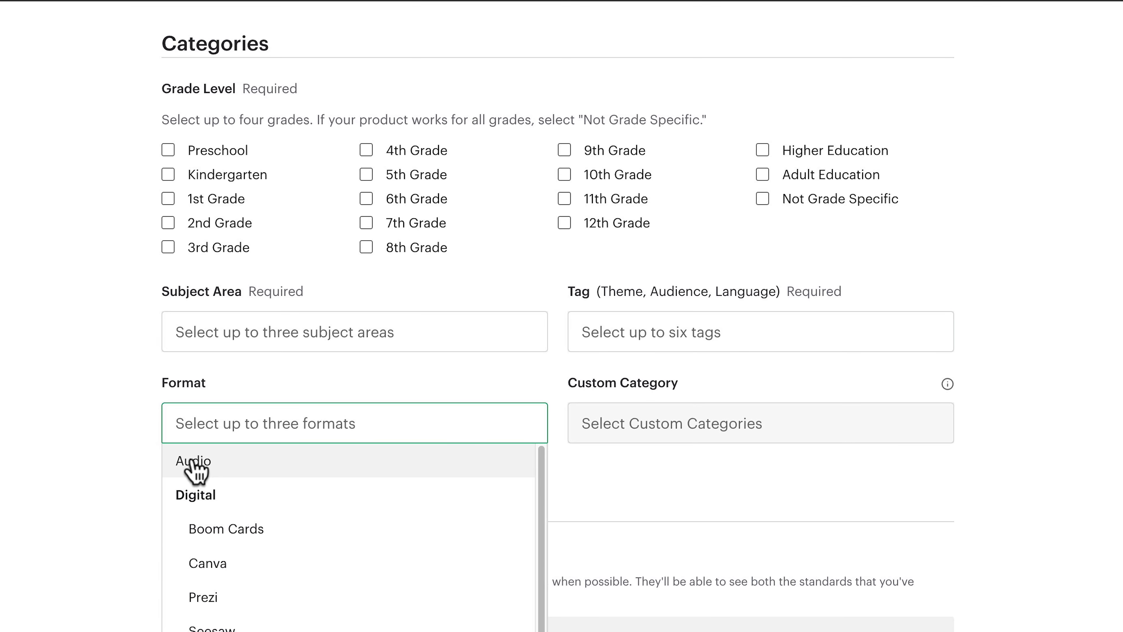
pyautogui.scroll(-2, 101, 471)
pyautogui.scroll(-3, 305, 522)
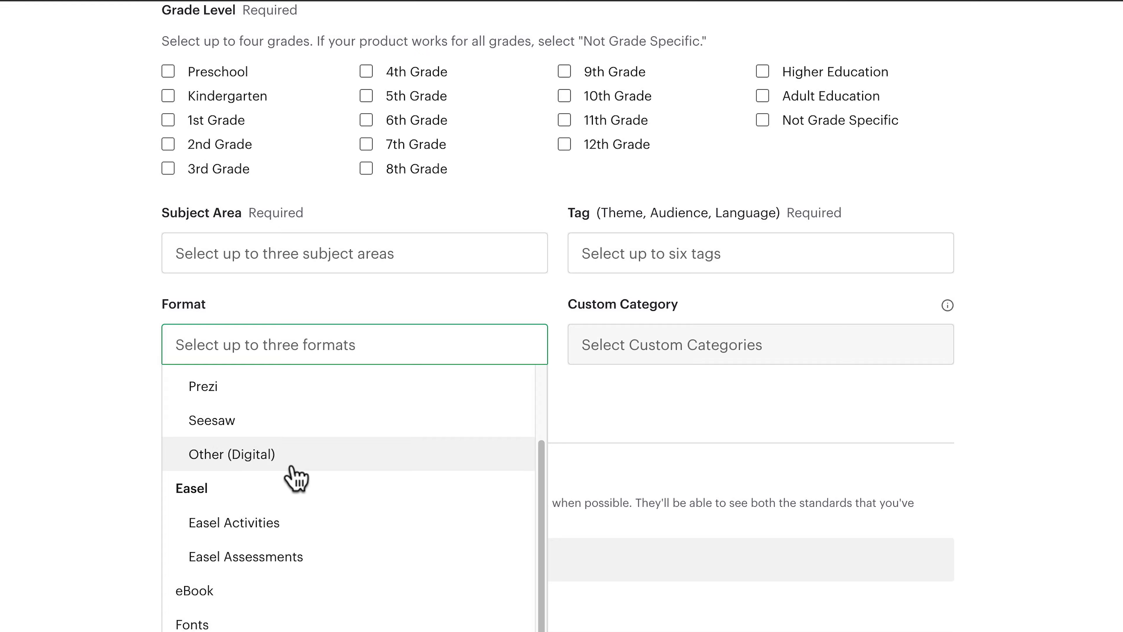
pyautogui.scroll(3, 283, 471)
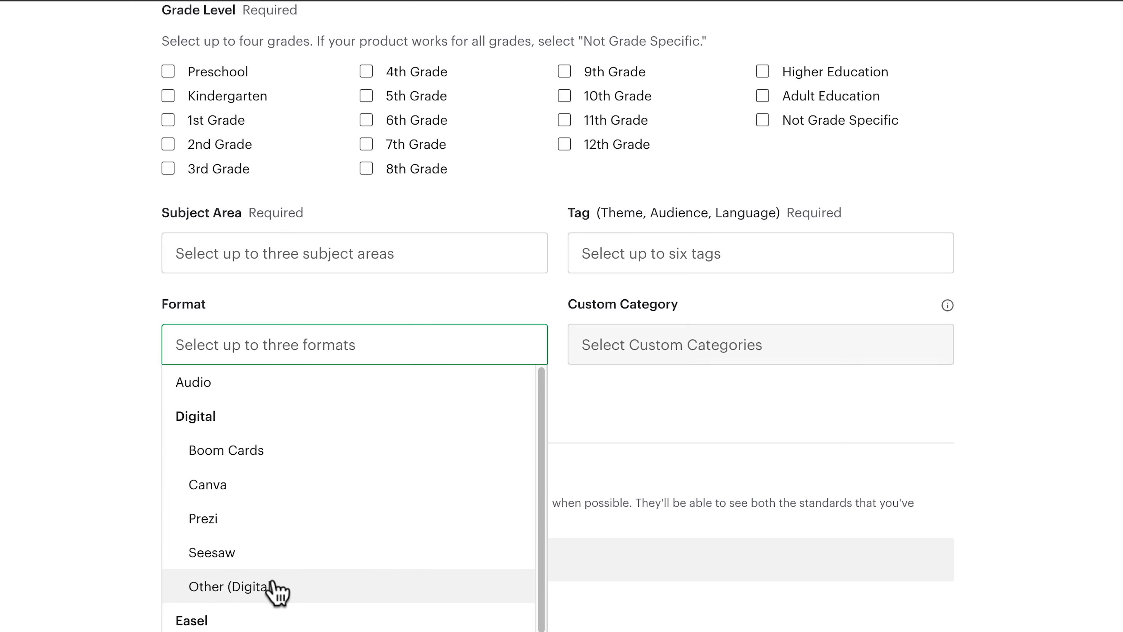
pyautogui.scroll(-4, 283, 586)
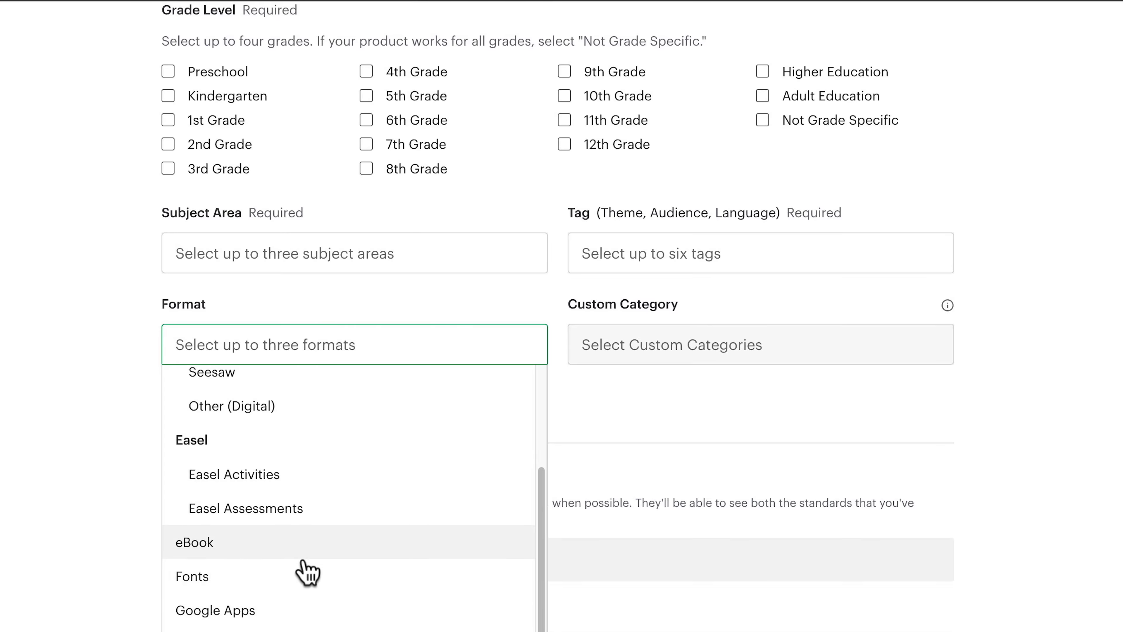
pyautogui.scroll(-10, 308, 572)
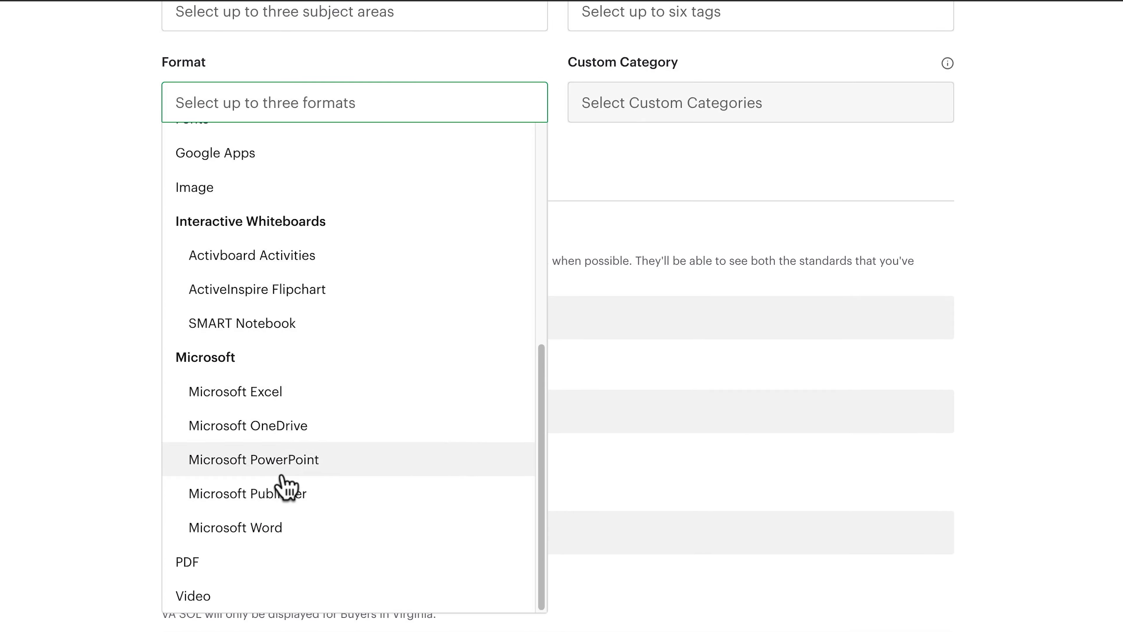
# Review the Format options again from Digital through Video, close the list without choosing any, and check the Custom Category field.
pyautogui.scroll(5, 315, 547)
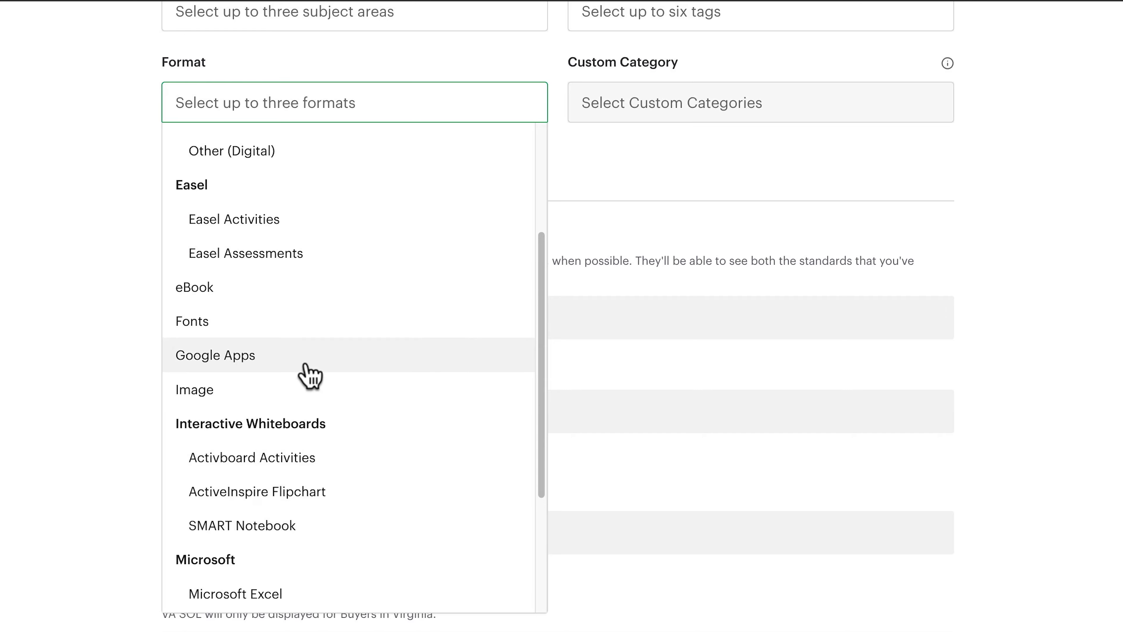
pyautogui.scroll(10, 316, 359)
pyautogui.scroll(-1, 305, 508)
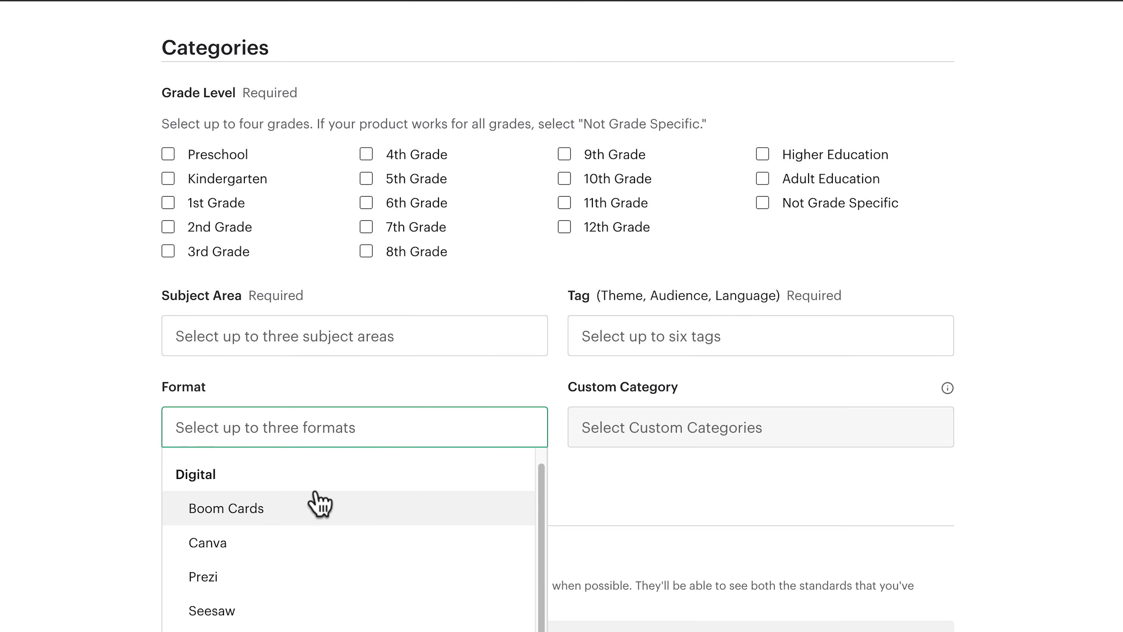
pyautogui.scroll(-8, 320, 503)
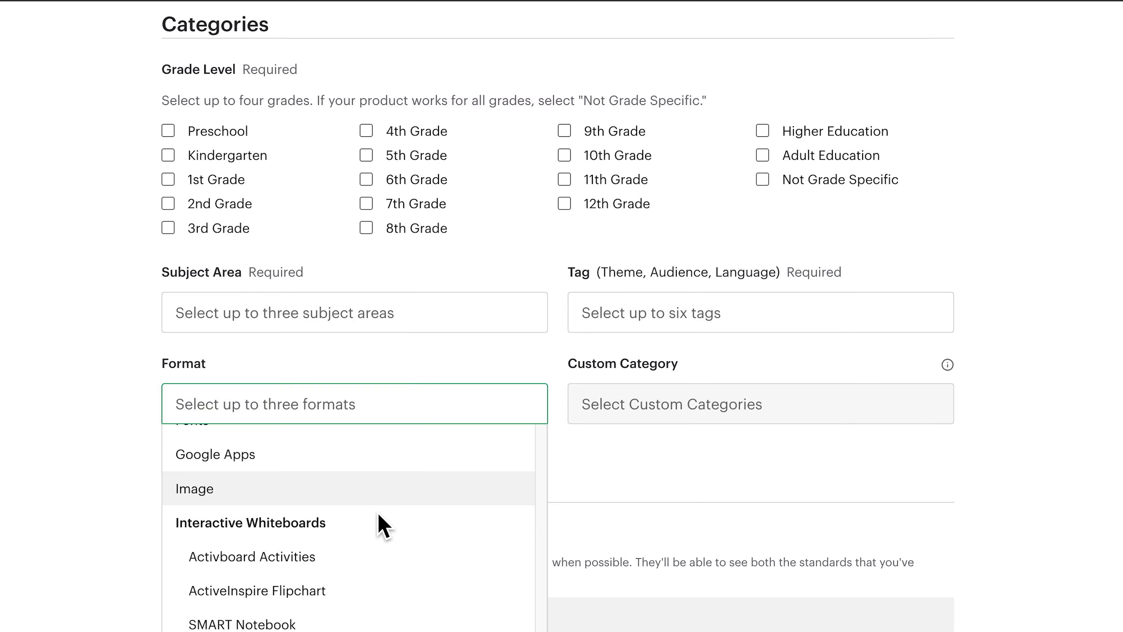
pyautogui.scroll(-10, 383, 526)
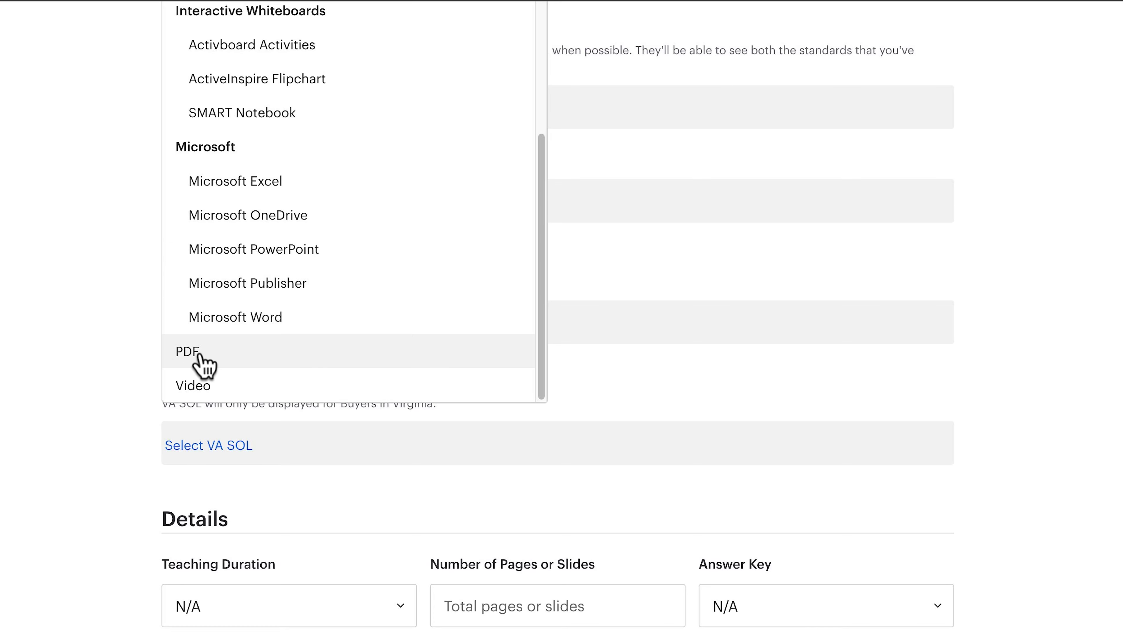
pyautogui.click(1002, 310)
pyautogui.scroll(5, 1008, 310)
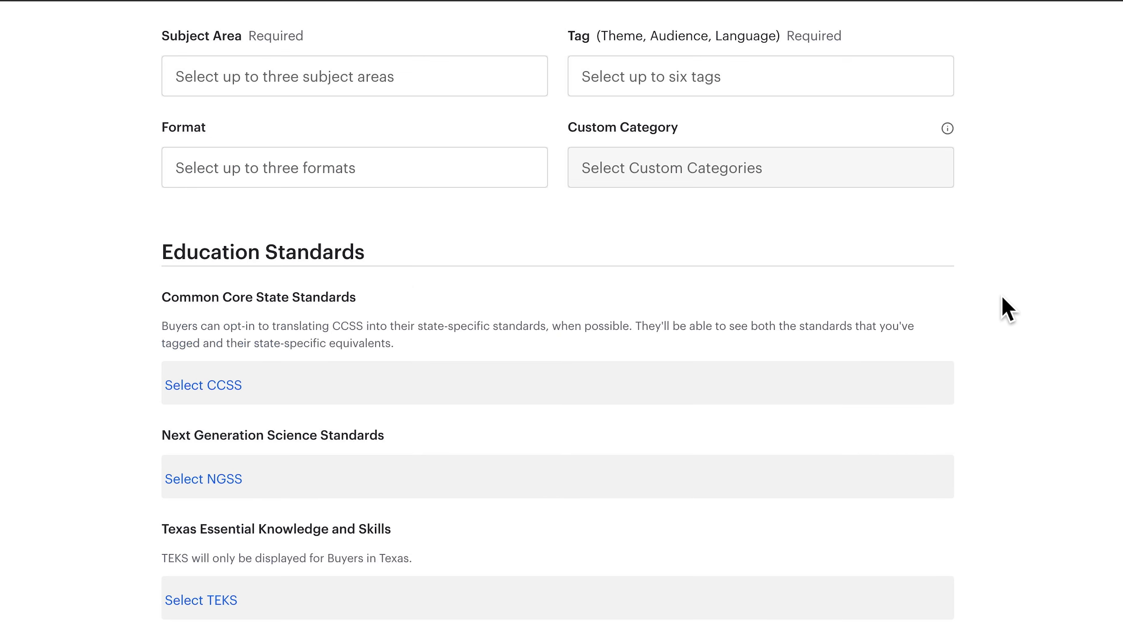
pyautogui.click(509, 171)
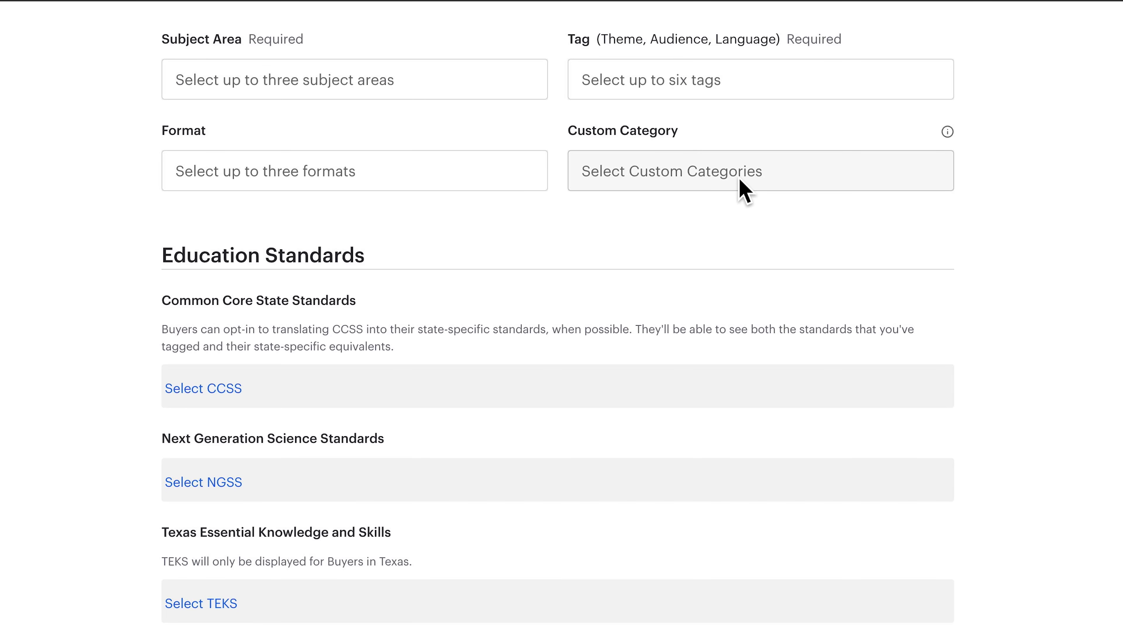
# Review the Education Standards section's selectors for CCSS, NGSS, TEKS and VA SOL without selecting any standards.
pyautogui.scroll(-3, 91, 251)
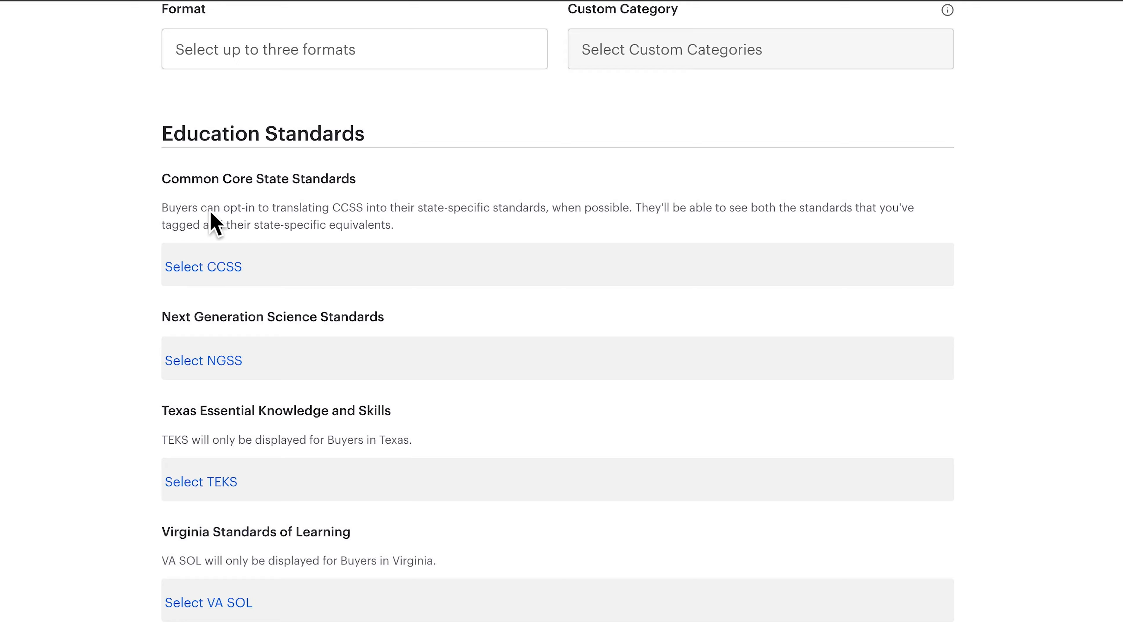
pyautogui.scroll(-1, 253, 544)
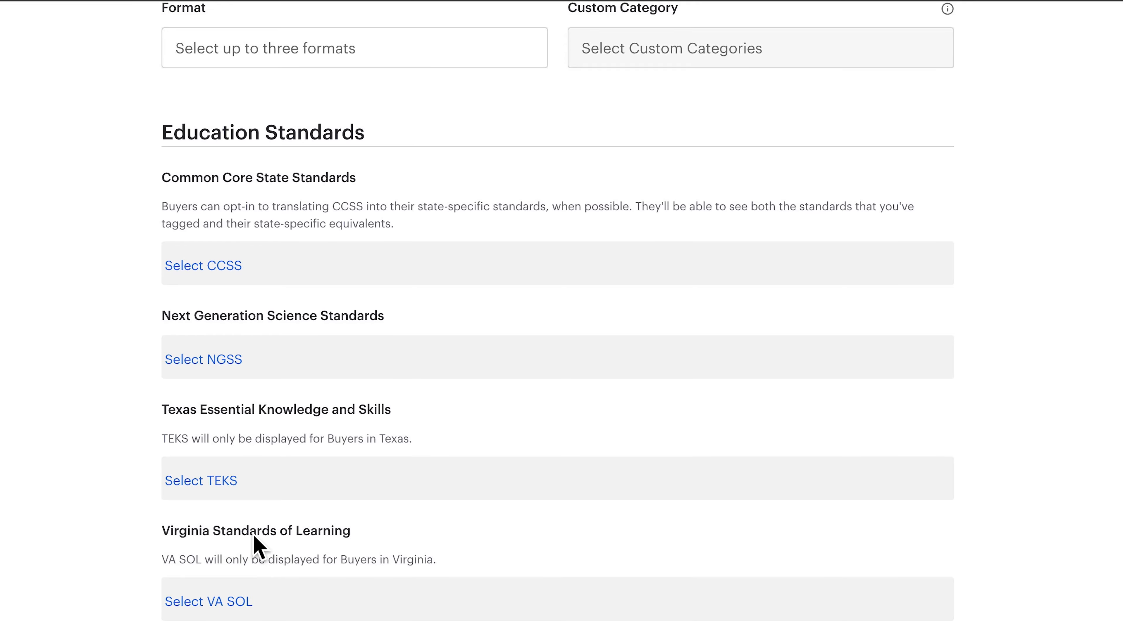
pyautogui.scroll(-5, 266, 433)
pyautogui.scroll(2, 292, 398)
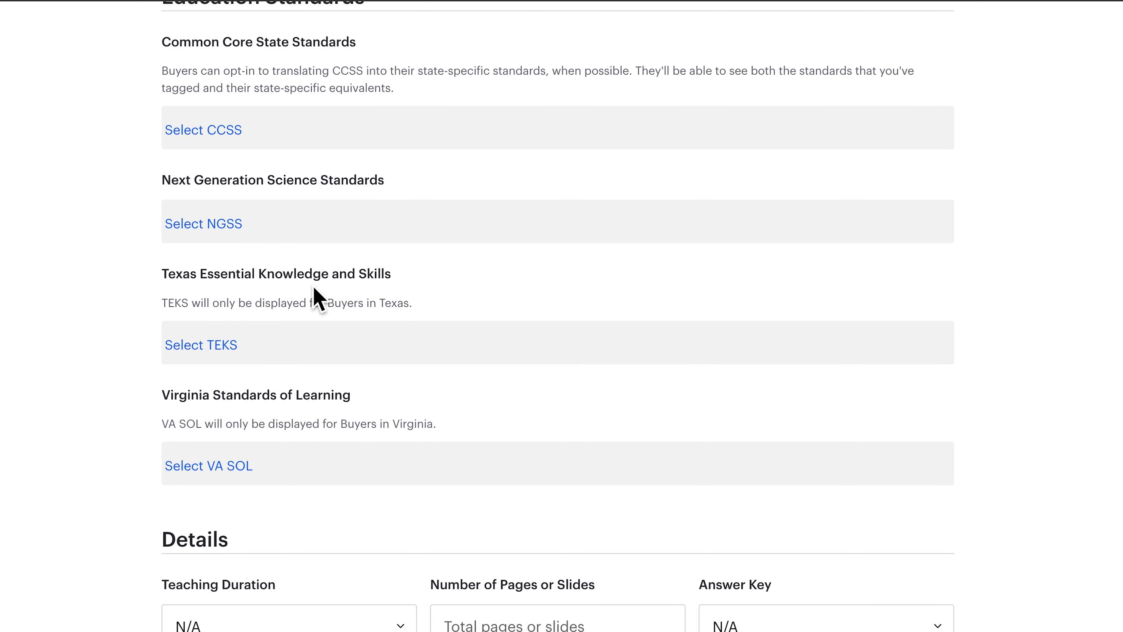
pyautogui.scroll(1, 266, 261)
pyautogui.scroll(3, 267, 261)
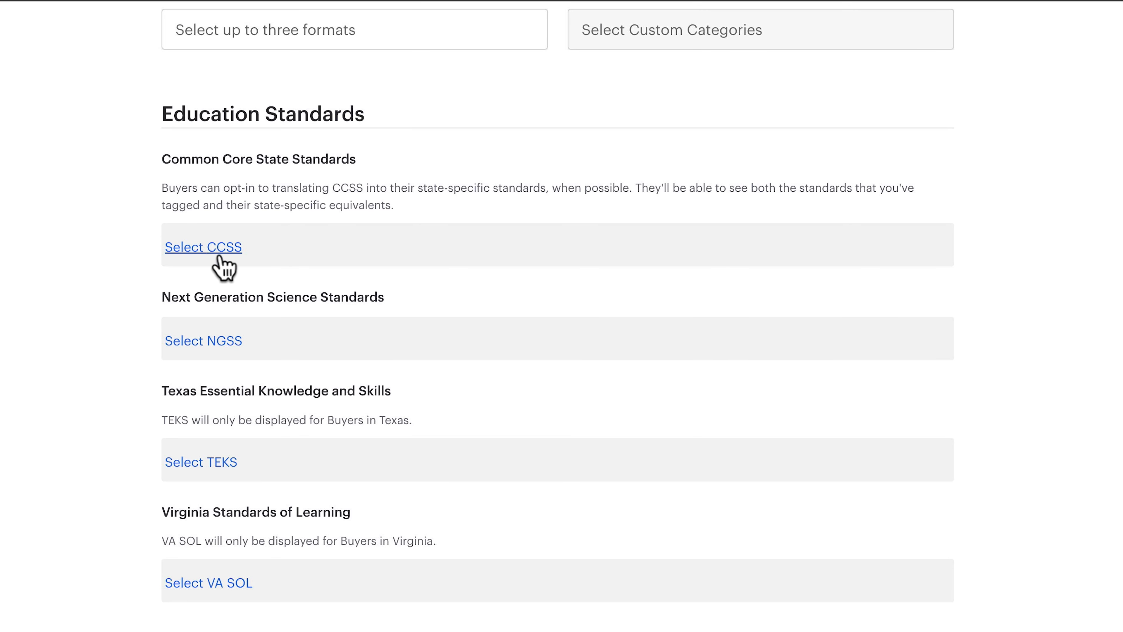
# Examine the Details section's fields and view the Teaching Duration options, leaving the duration at N/A.
pyautogui.scroll(-6, 148, 292)
pyautogui.scroll(-5, 150, 295)
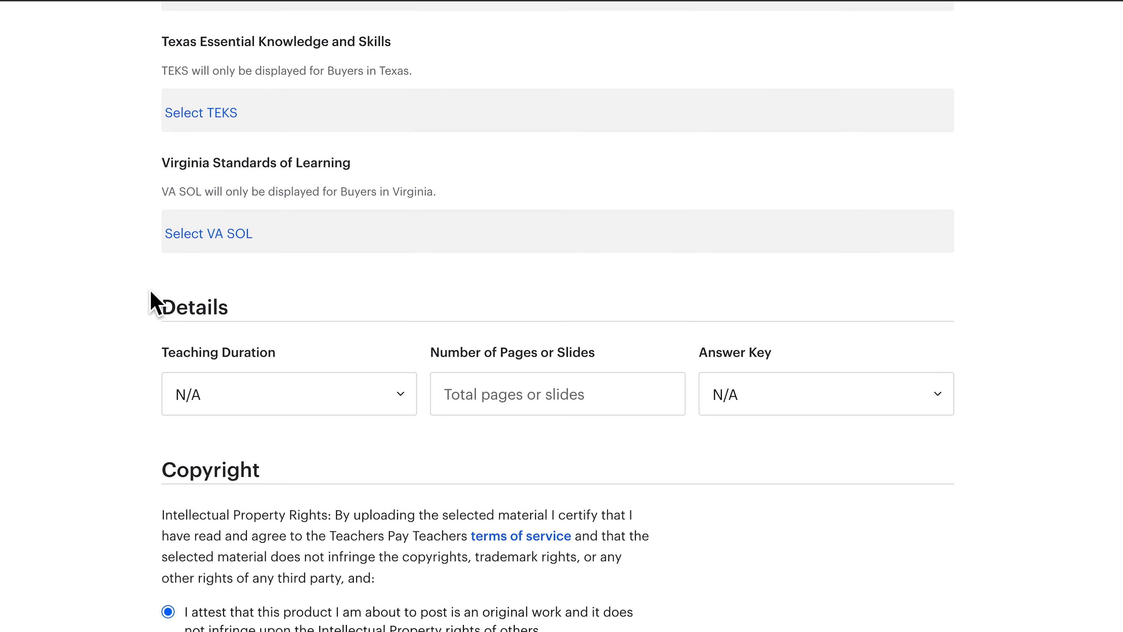
pyautogui.click(404, 255)
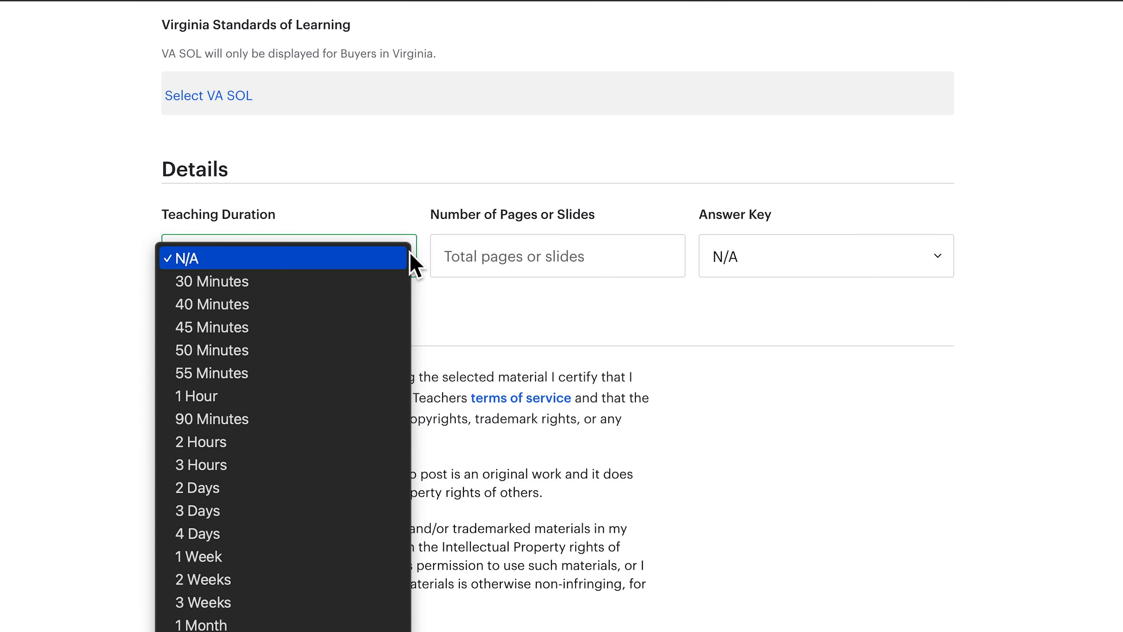
pyautogui.click(409, 255)
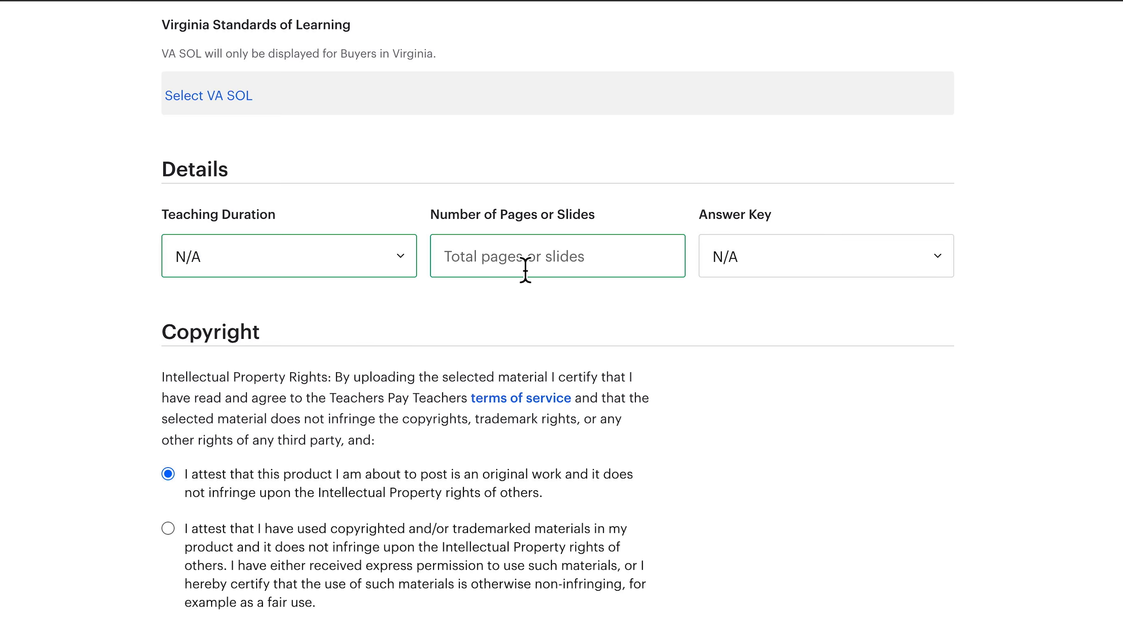
# Read the Copyright attestation choices and the Product Status section's Make Listing Active option without changing them.
pyautogui.scroll(-1, 250, 411)
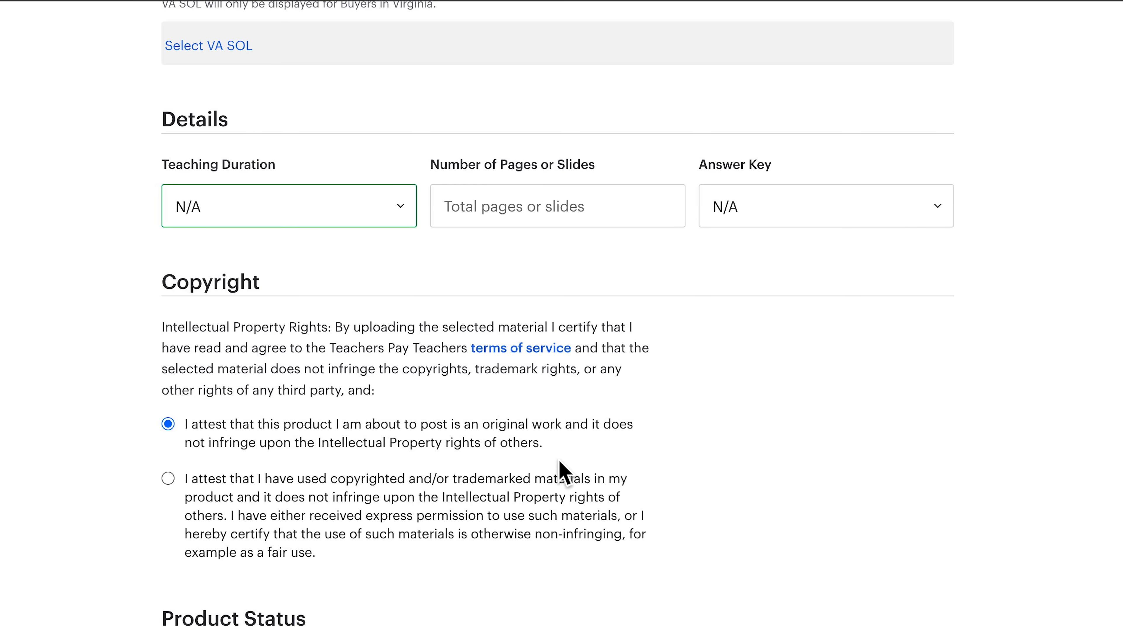
pyautogui.scroll(-8, 860, 381)
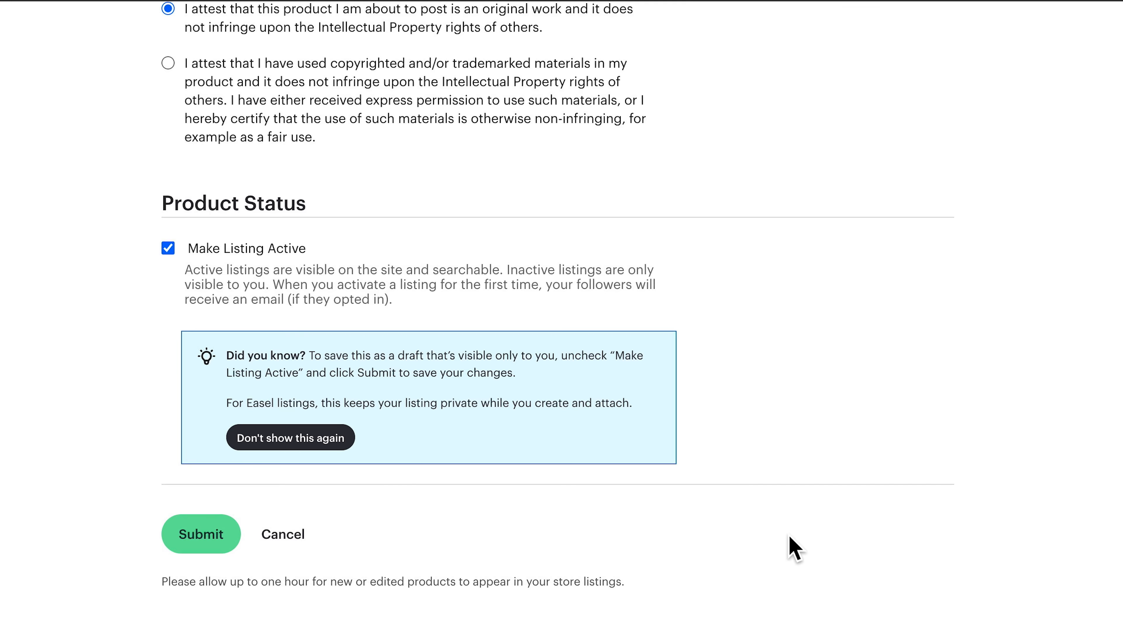
# Return to the beginning of the form, highlight the Upload New Product heading, and clear the highlight.
pyautogui.scroll(15, 772, 545)
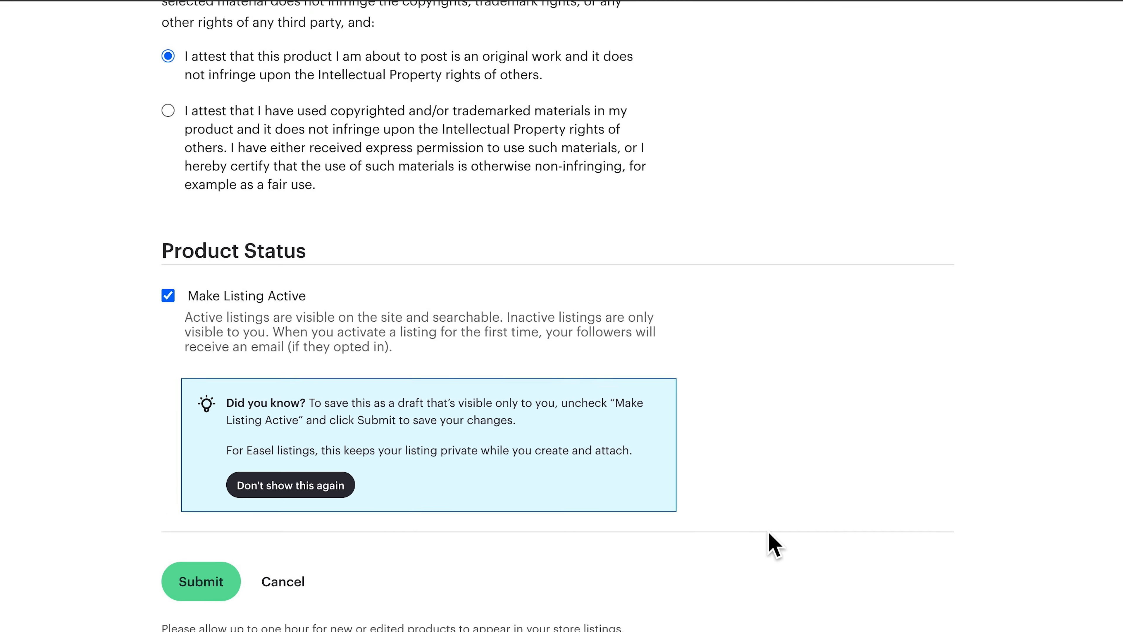
pyautogui.scroll(10, 770, 543)
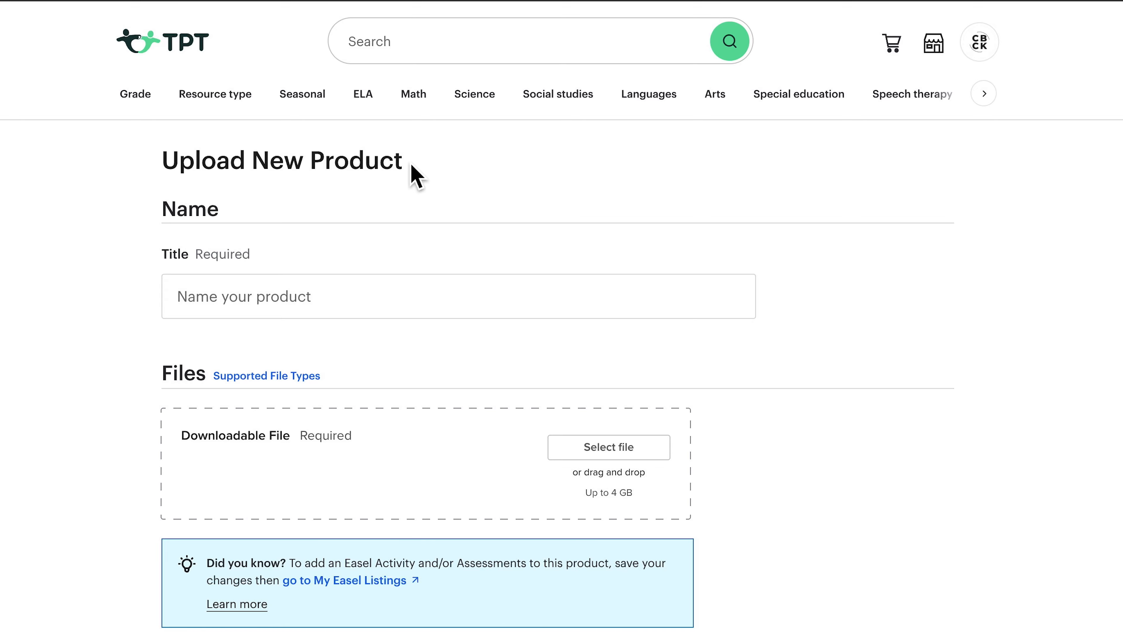
pyautogui.moveTo(411, 167); pyautogui.dragTo(162, 167)
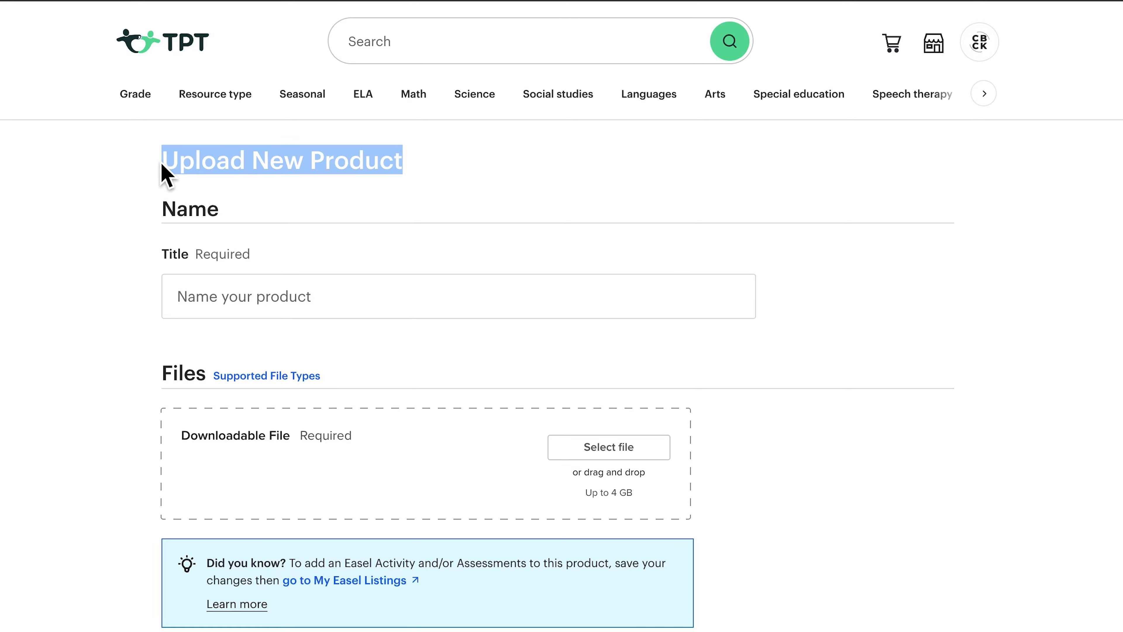
pyautogui.click(162, 165)
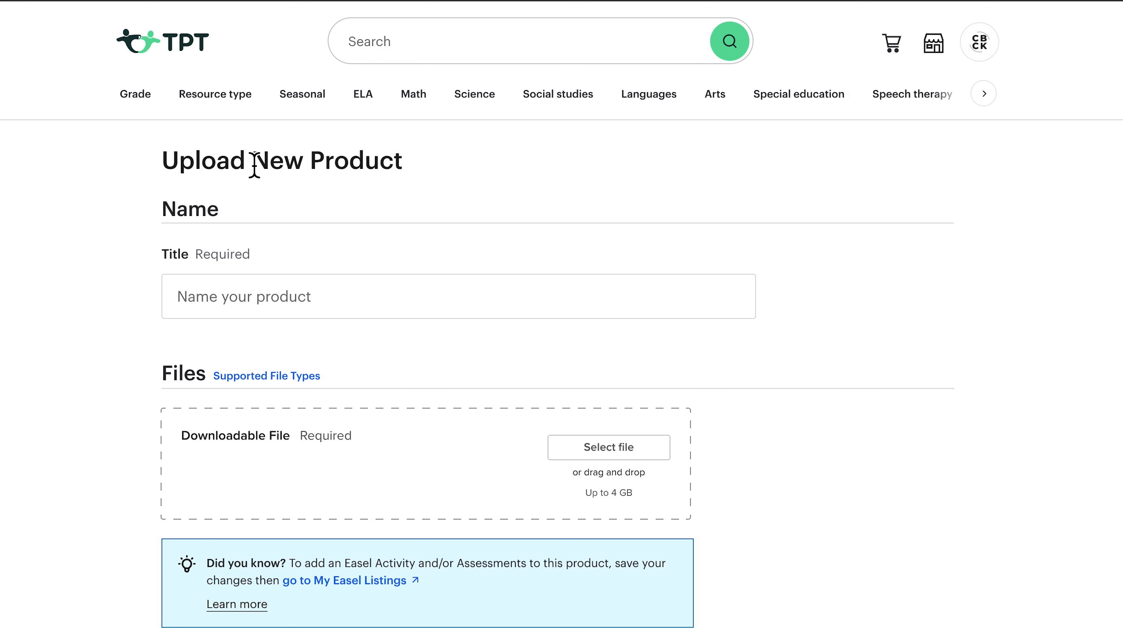